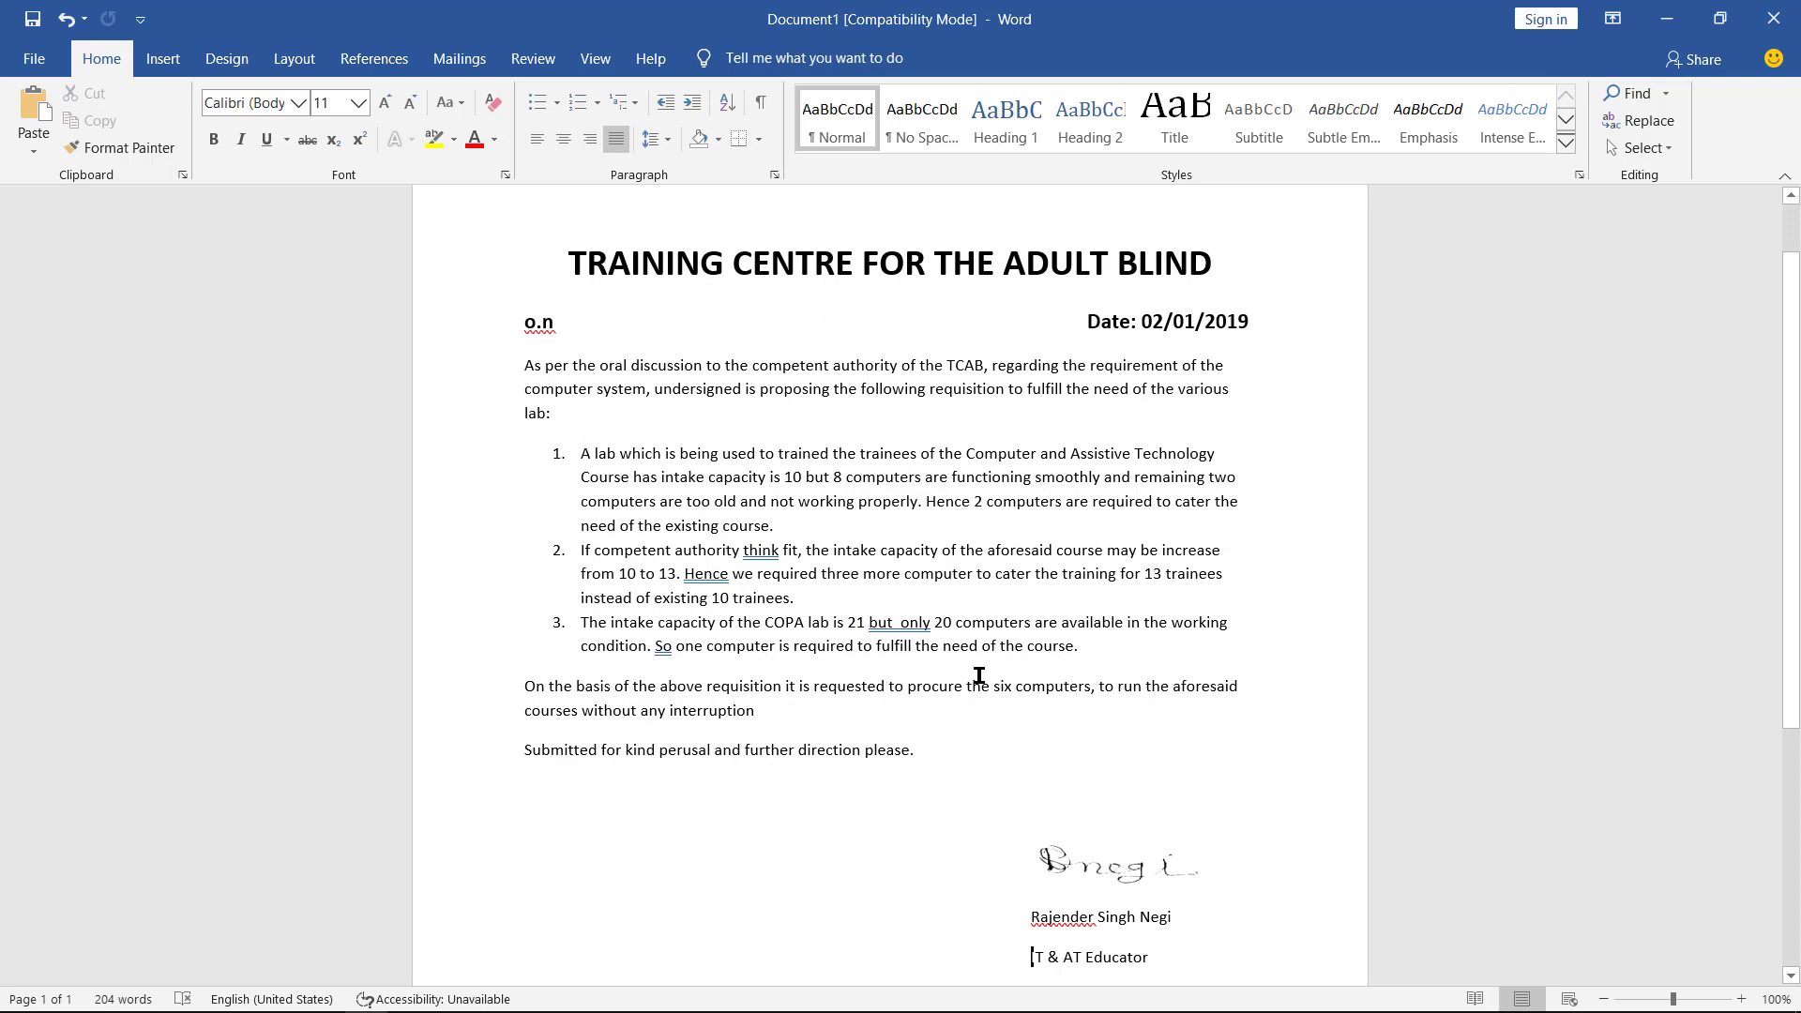
Step: Open the alt text settings for the signature picture above the signer's name
key("Down")
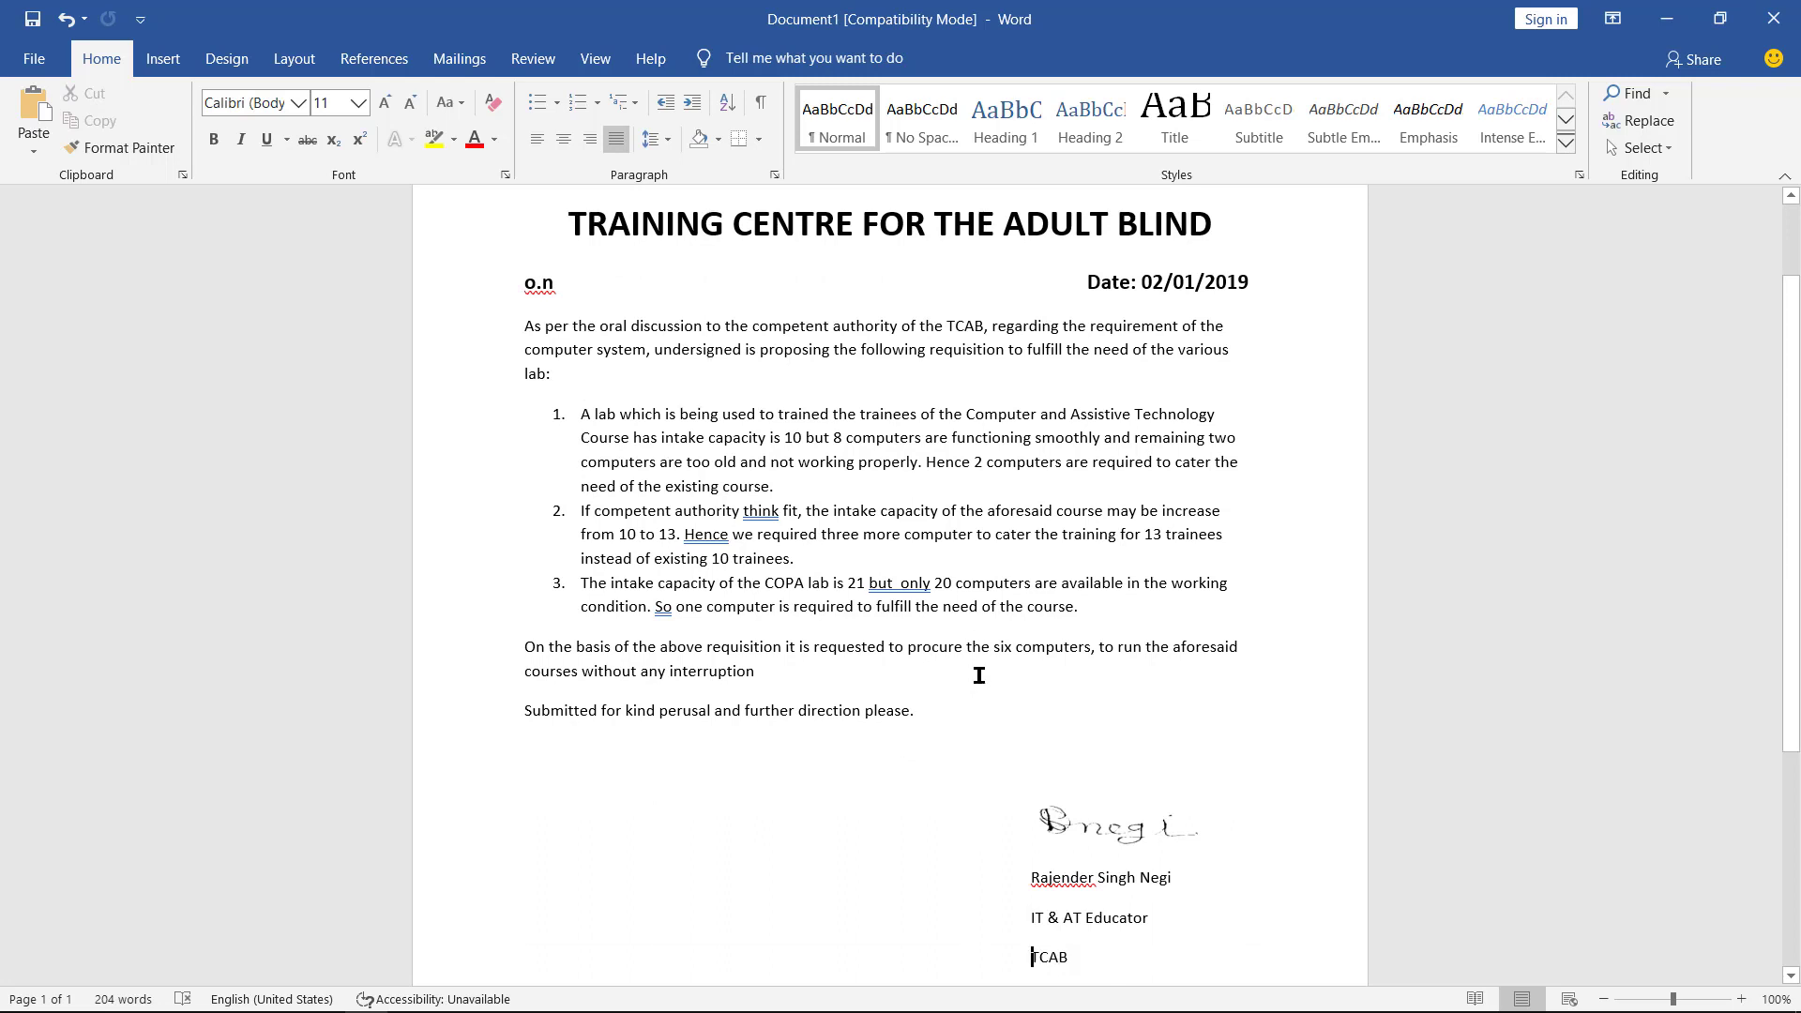
key("Up")
key("Up")
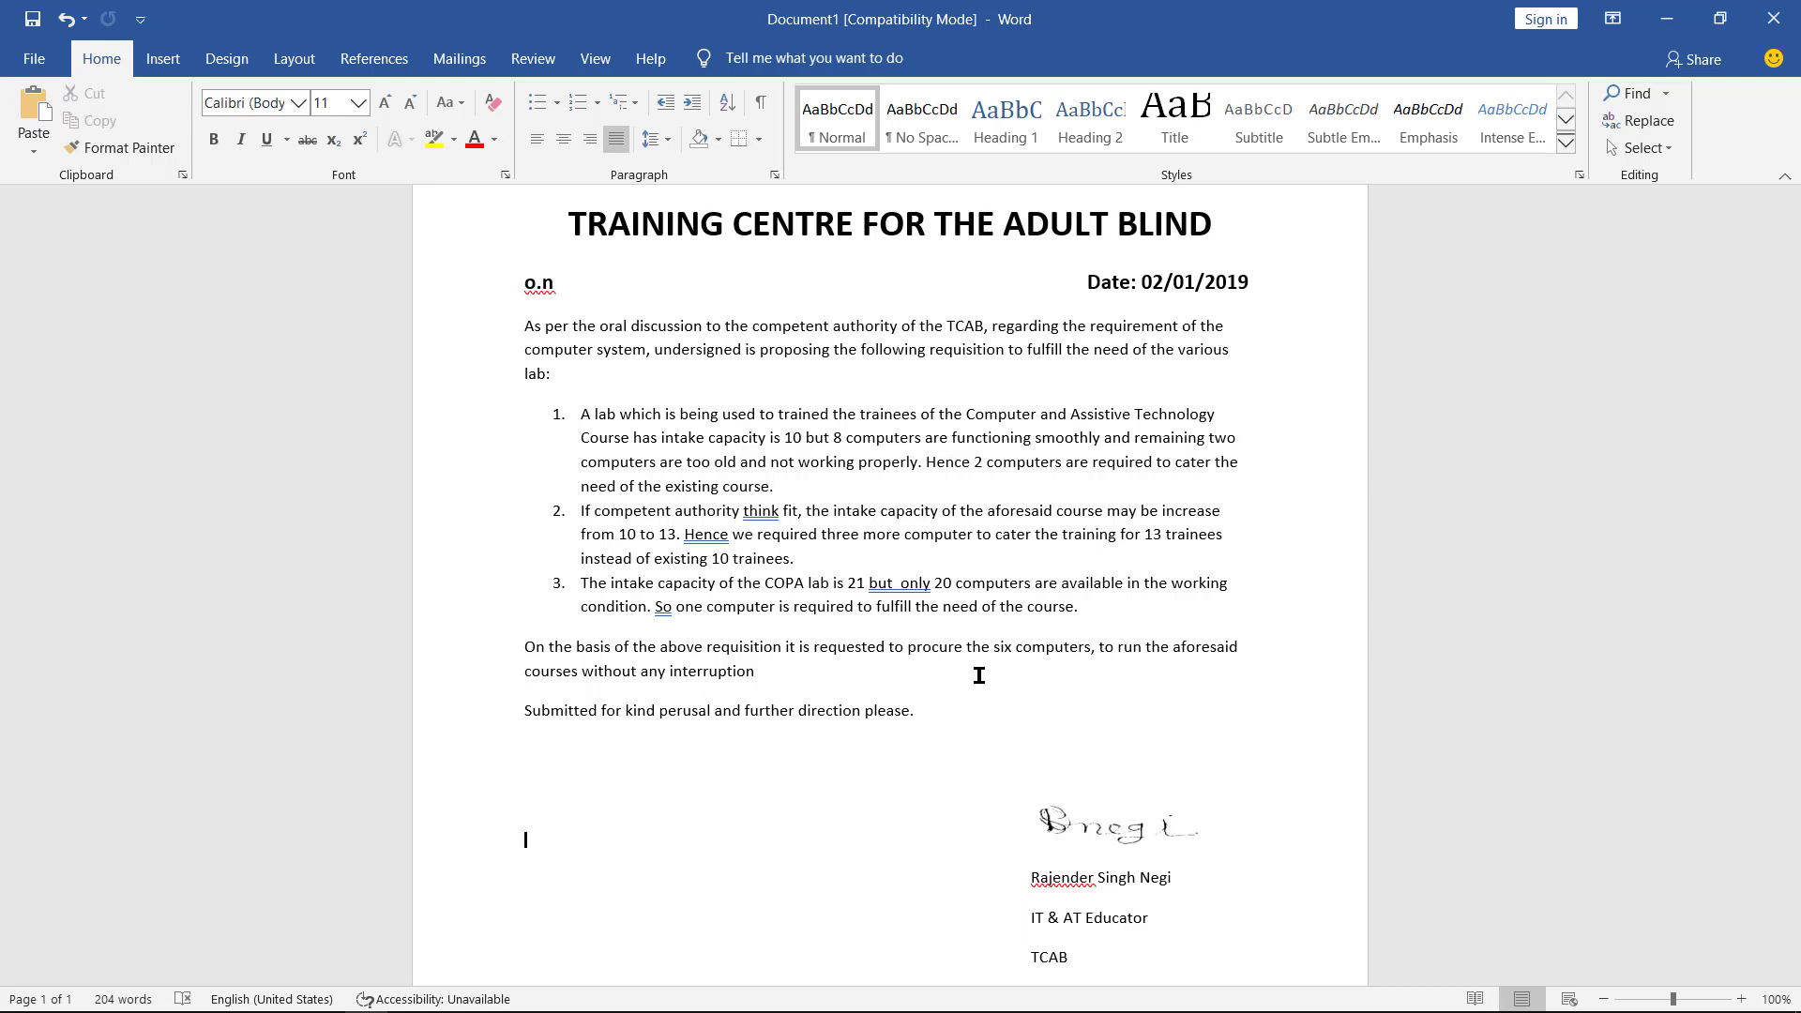
key("Up")
key("Down")
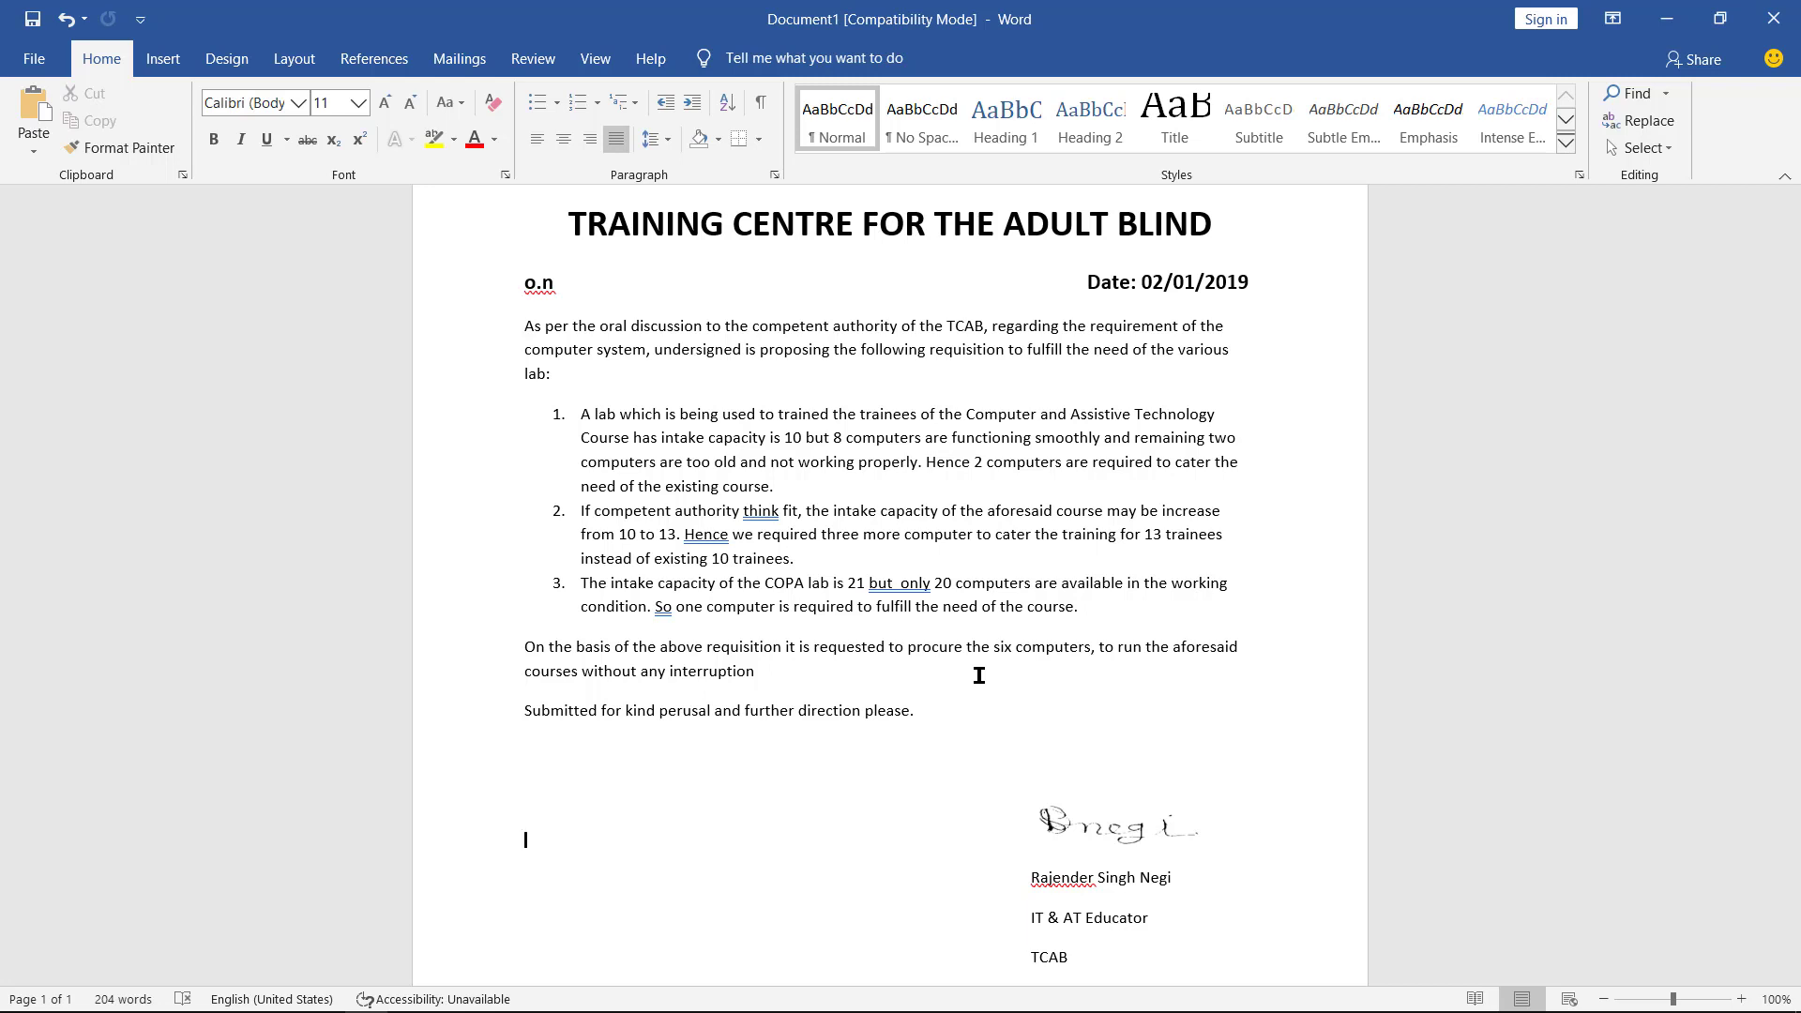
left_click(1105, 814)
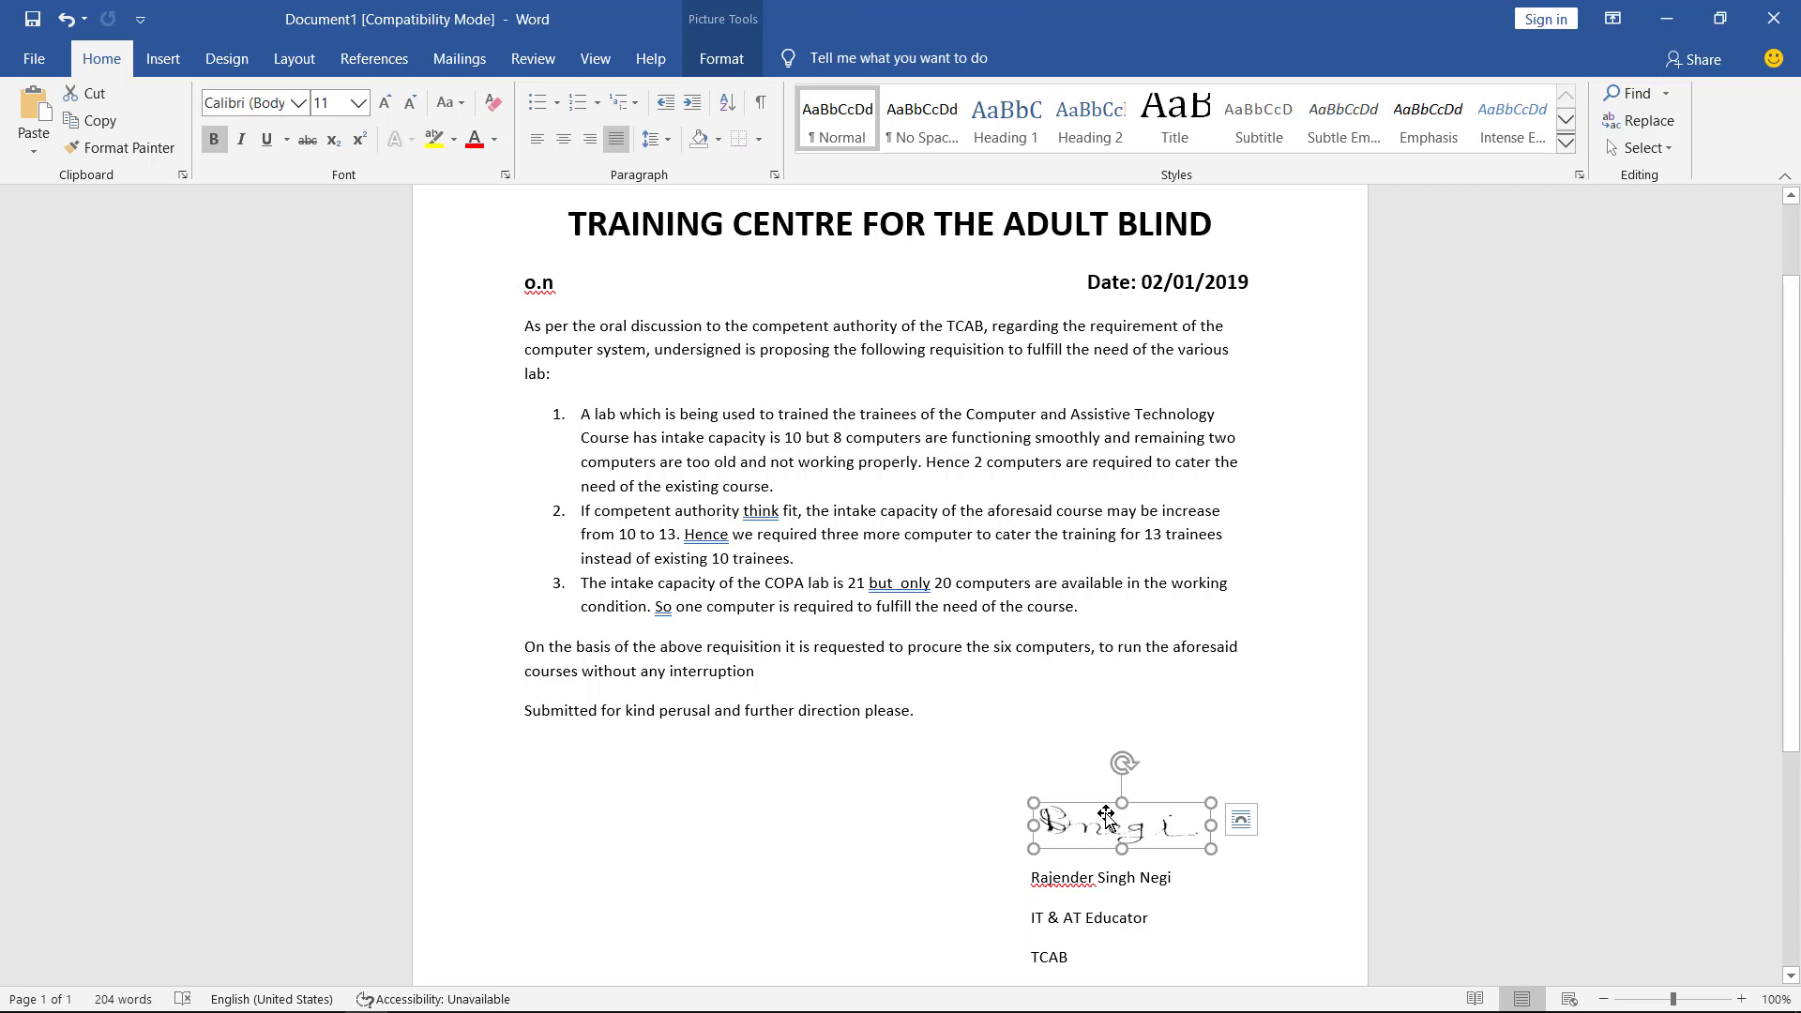
right_click(1106, 815)
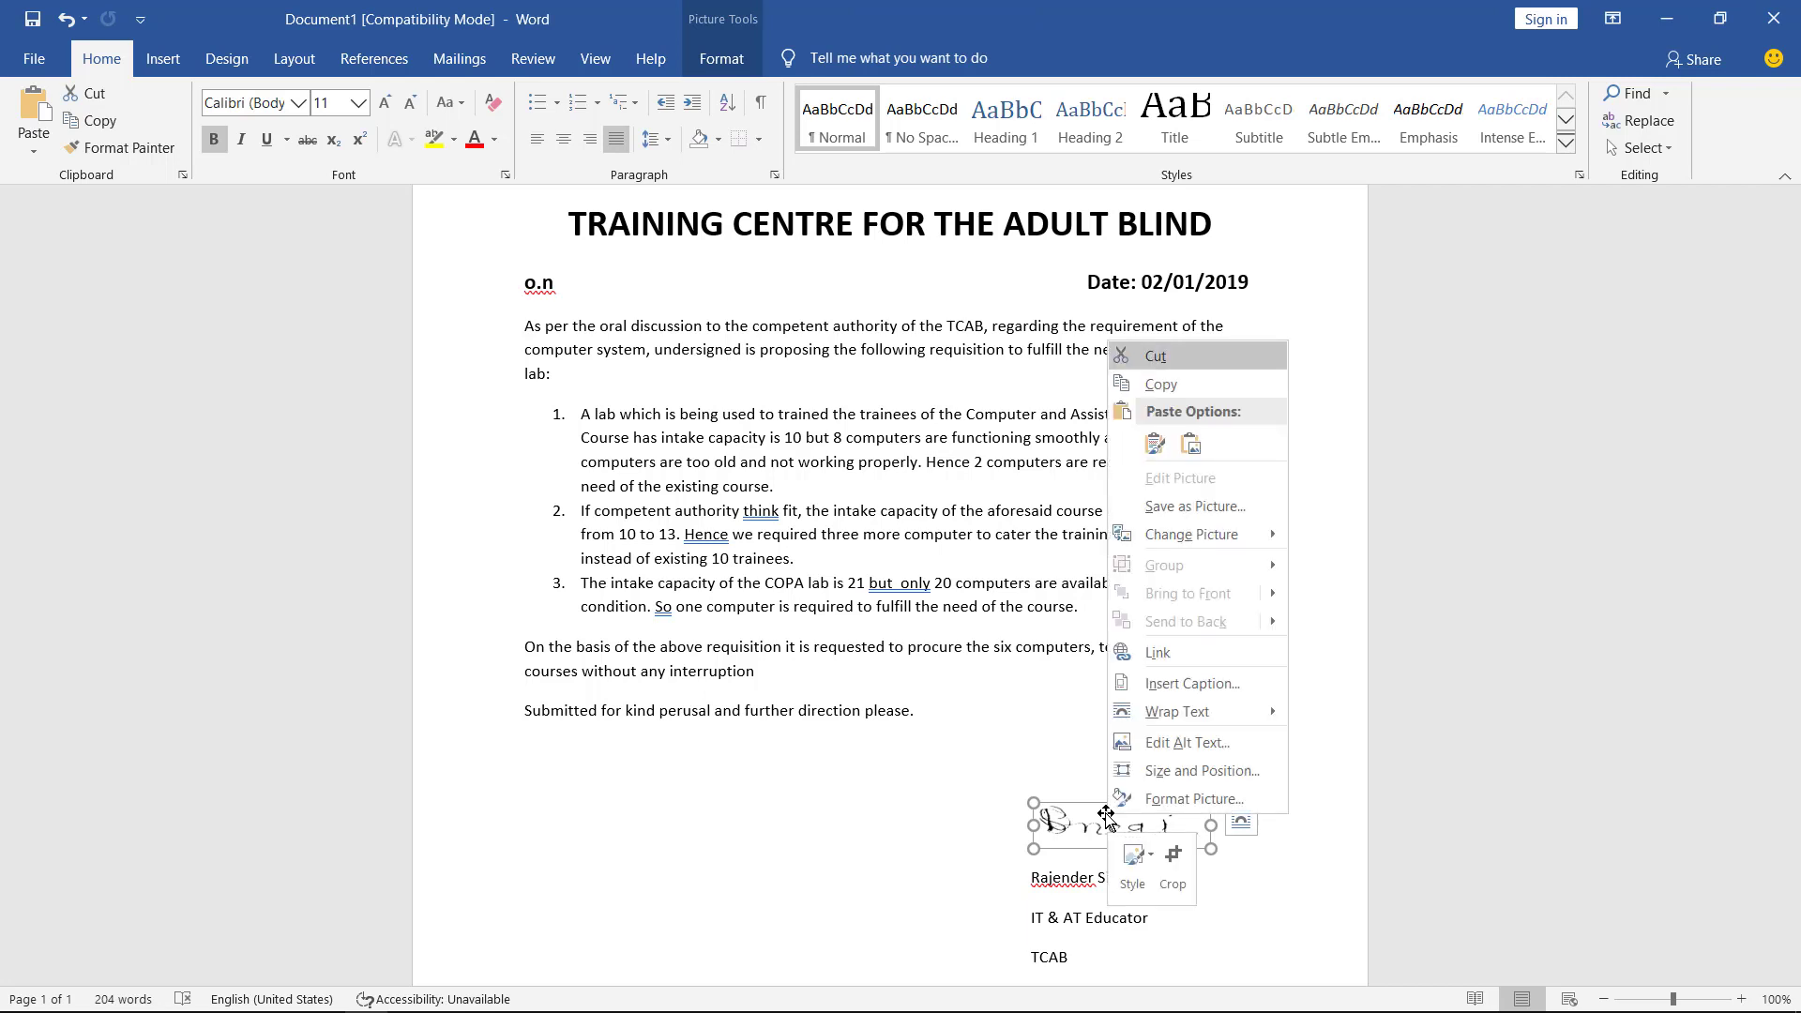
key("Down")
key("Down")
key("Down")
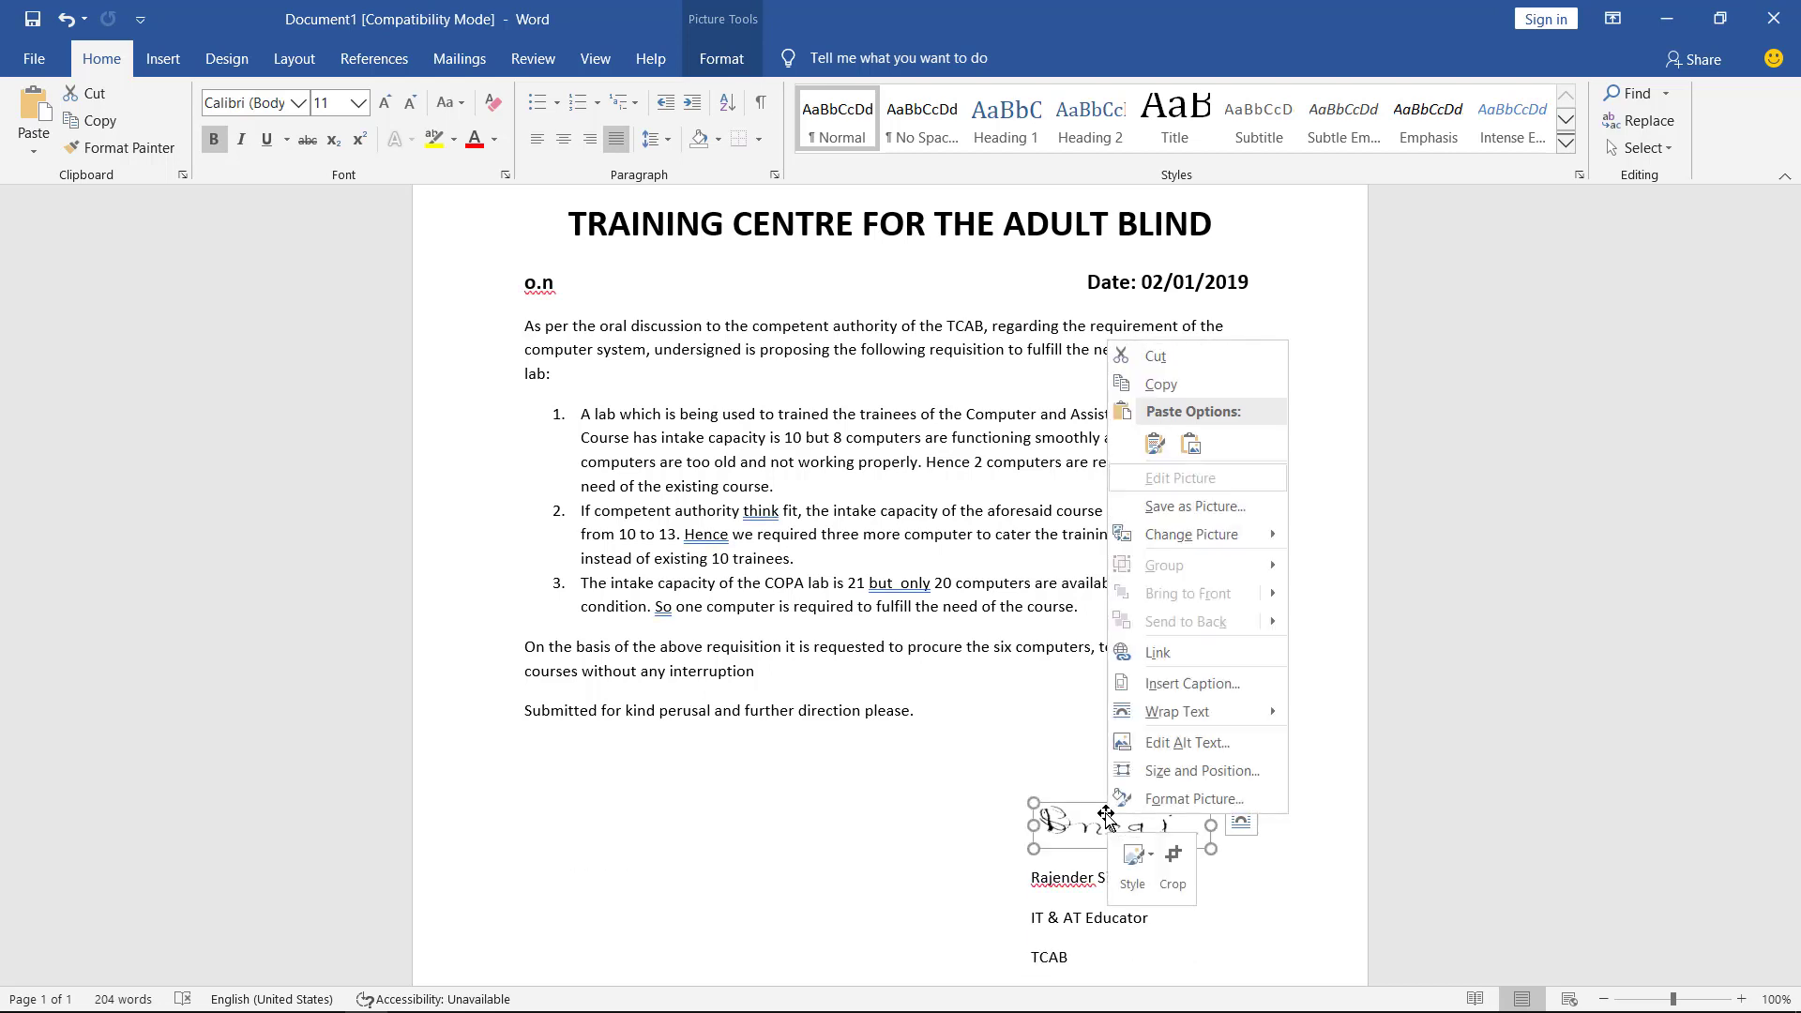
key("Down")
key("Down")
key("Down")
key("Down")
key("Down")
key("Down")
key("Down")
key("Down")
key("Down")
key("Down")
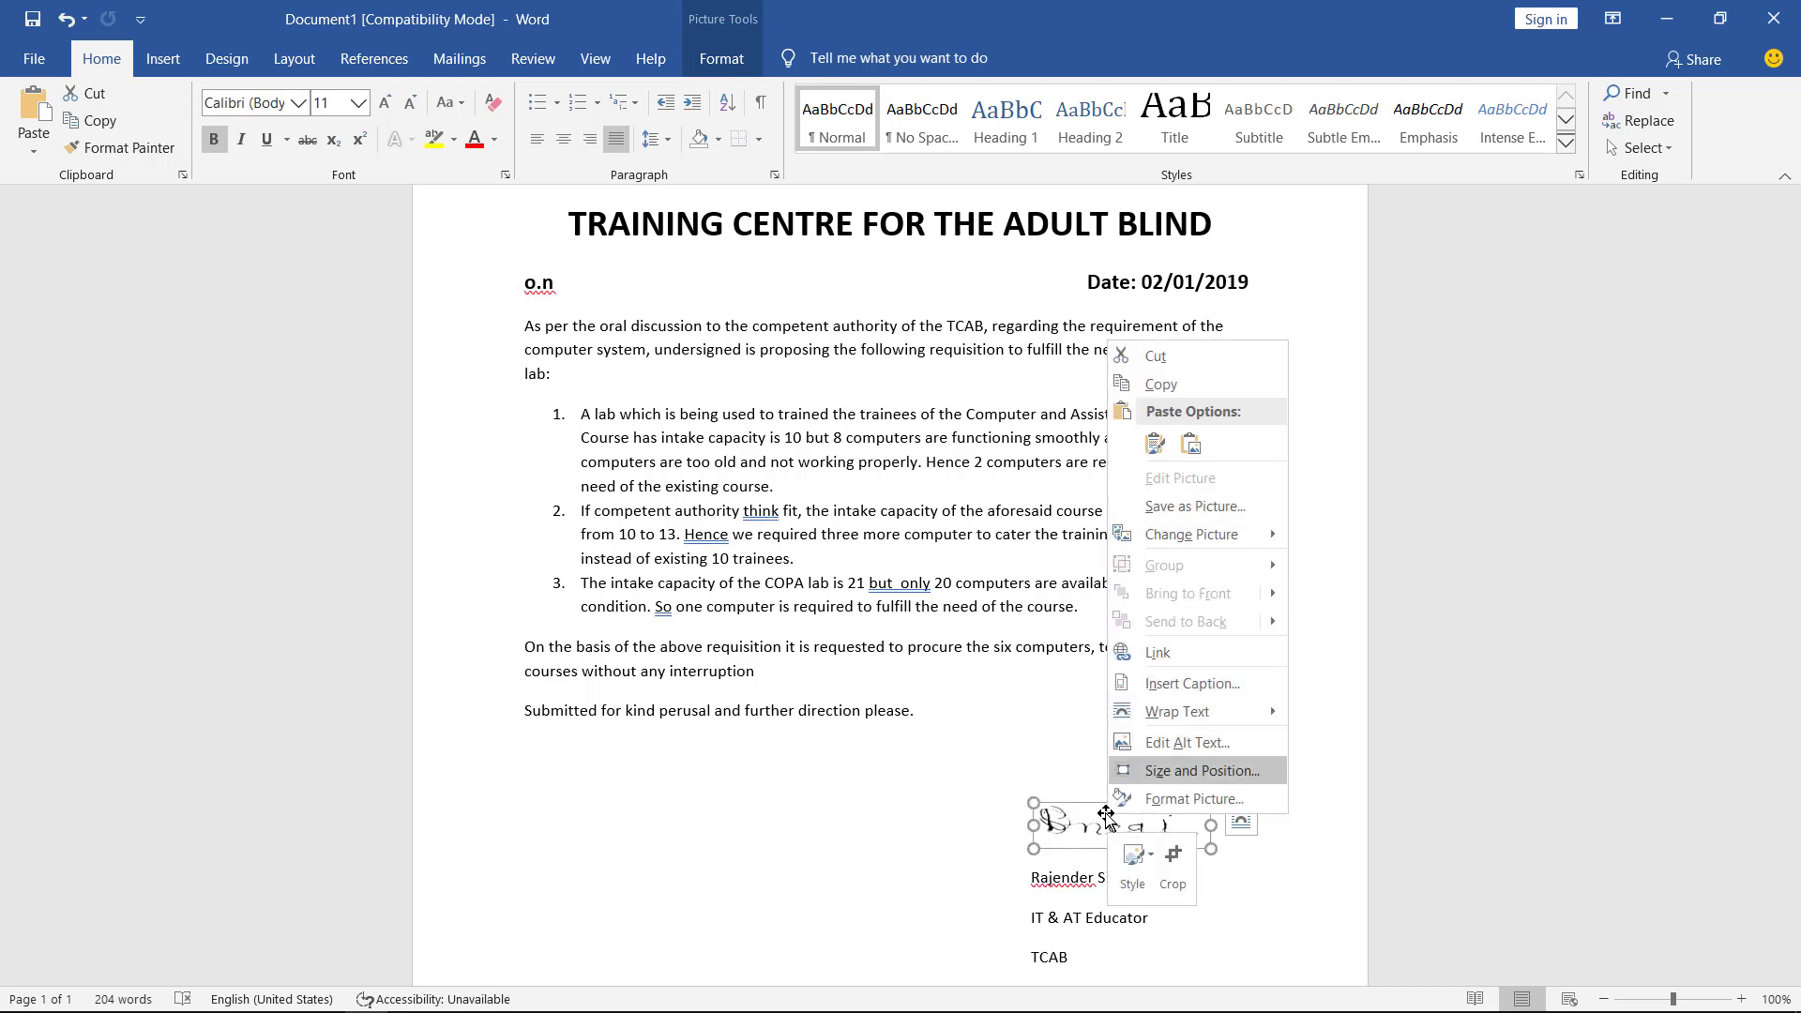
key("Down")
key("Down")
key("Up")
key("Up")
key("Up")
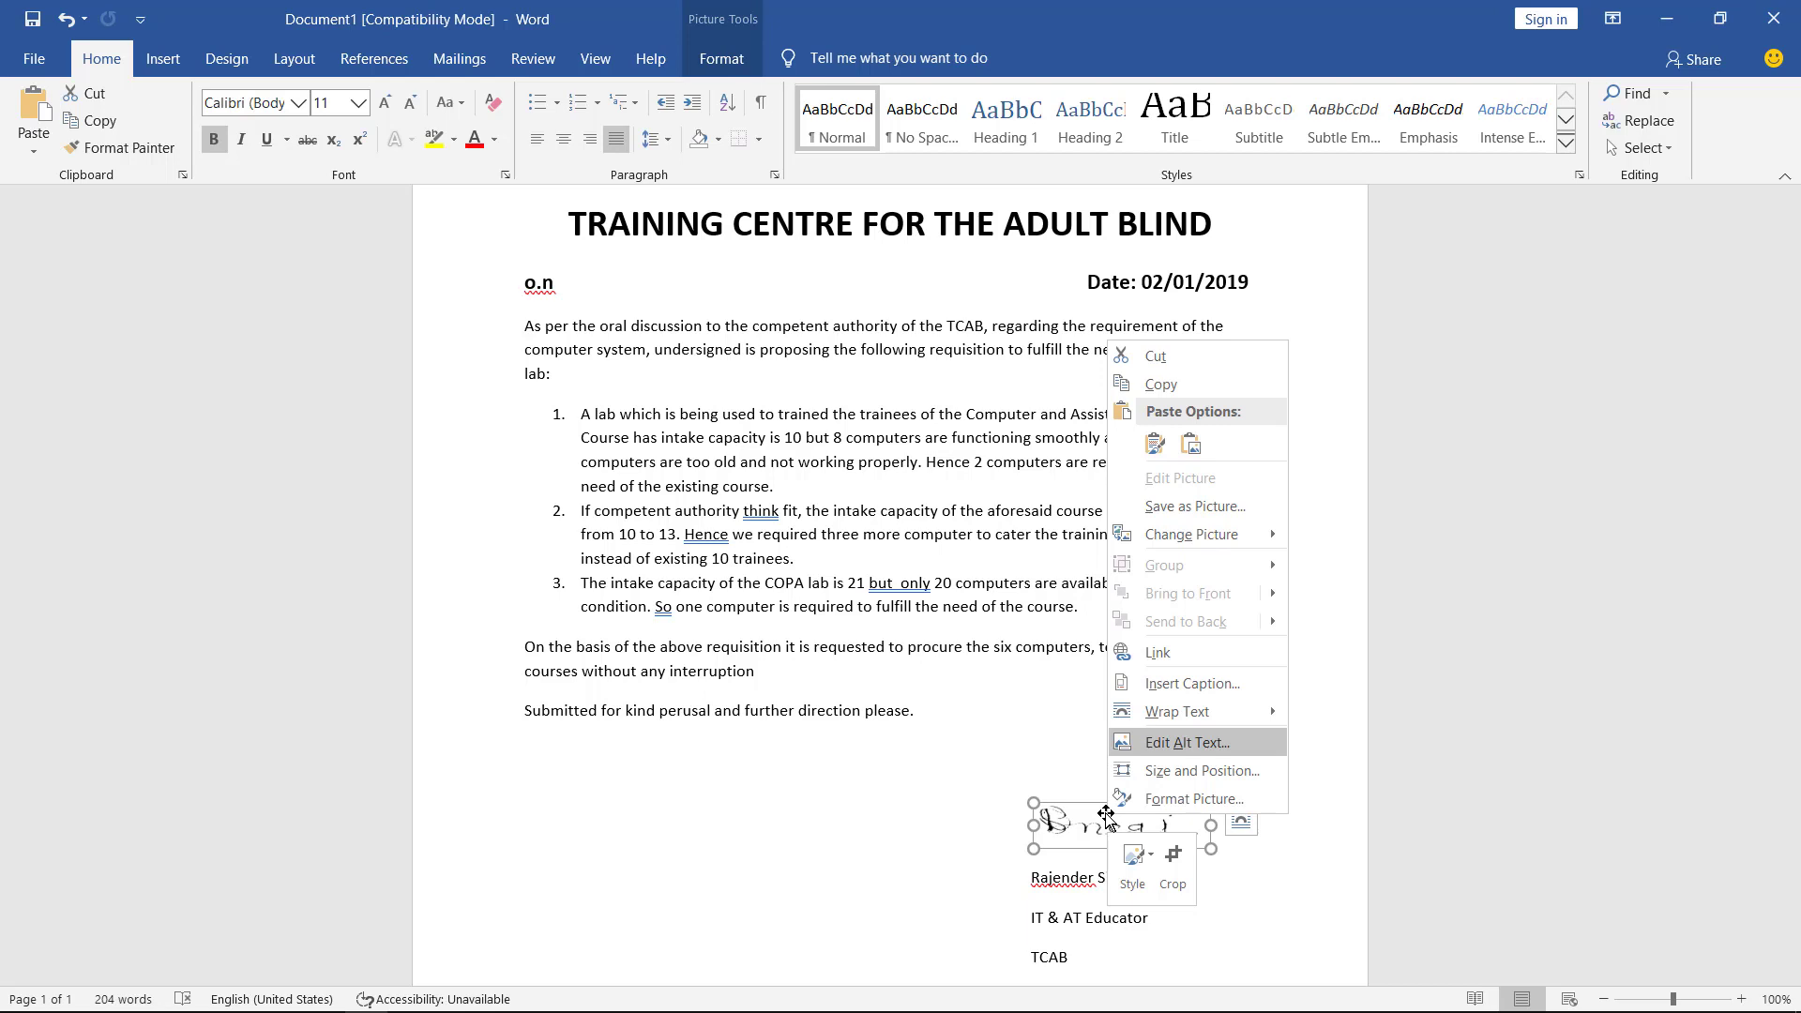
key("Return")
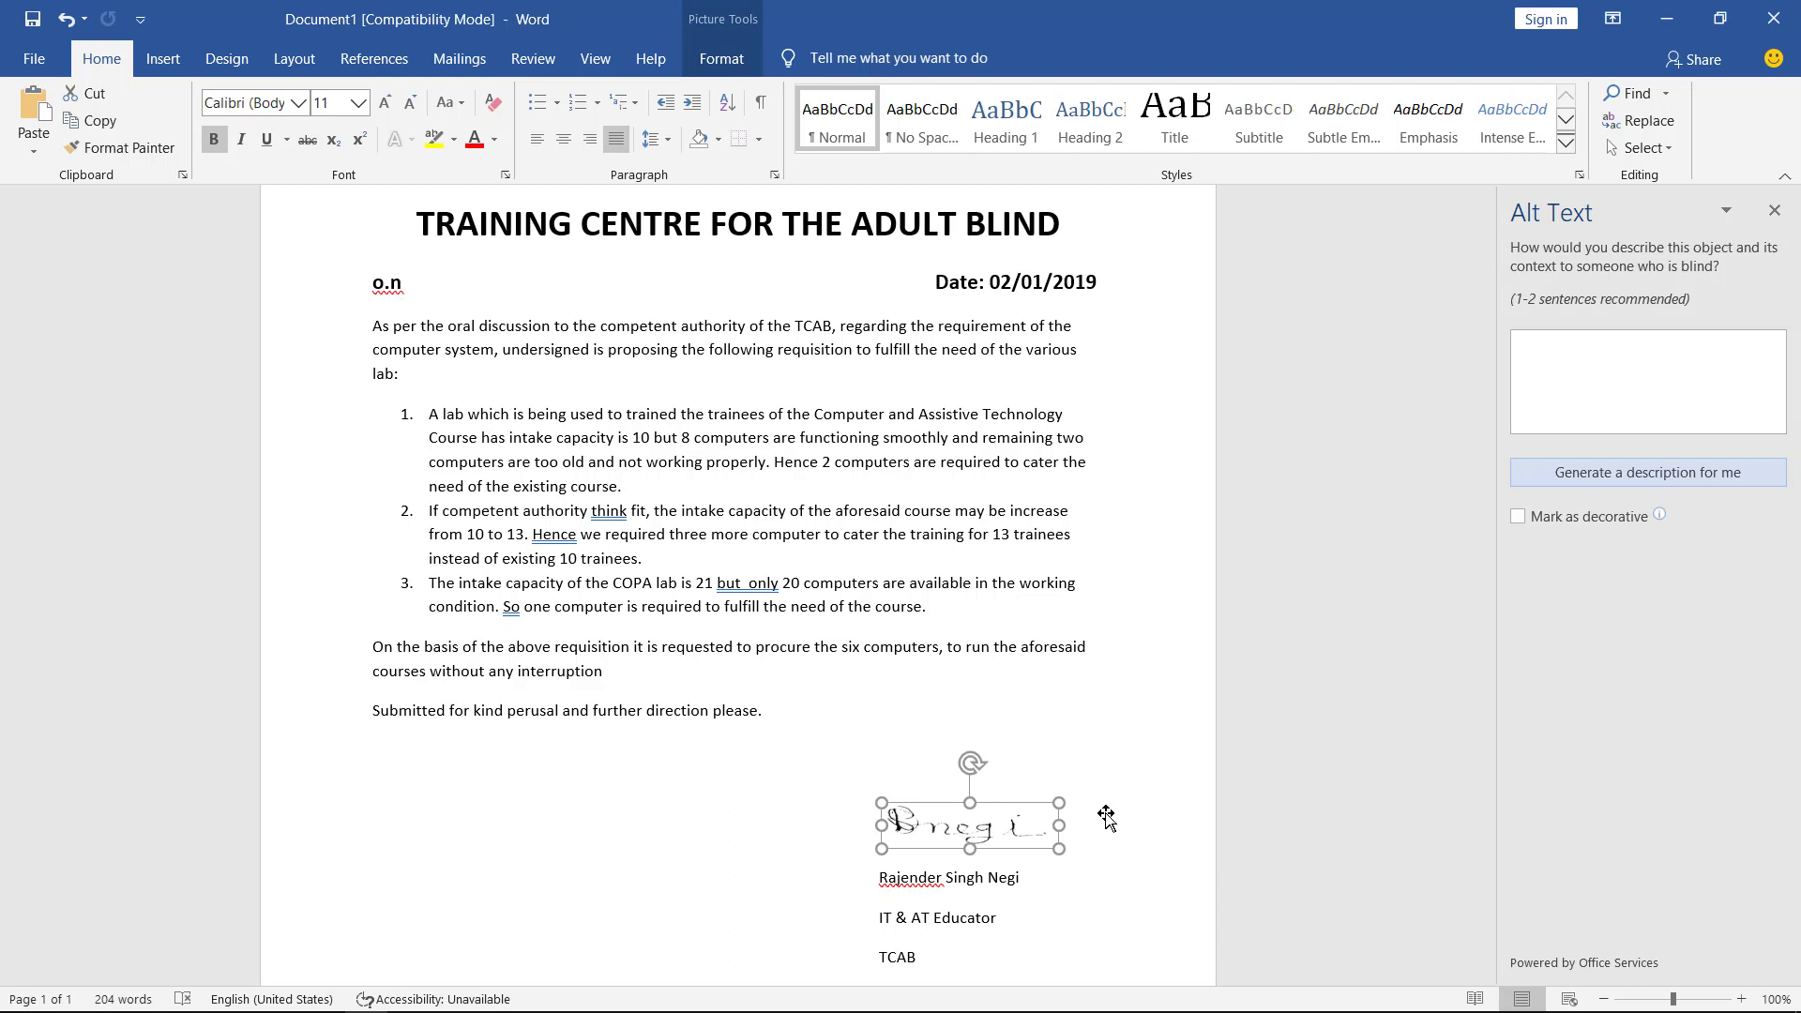
Step: Describe the signature picture in its alt text as "Signature of" followed by the signer's first name, and close the alt text settings
key("Tab")
key("shift+Tab")
key("shift+Tab")
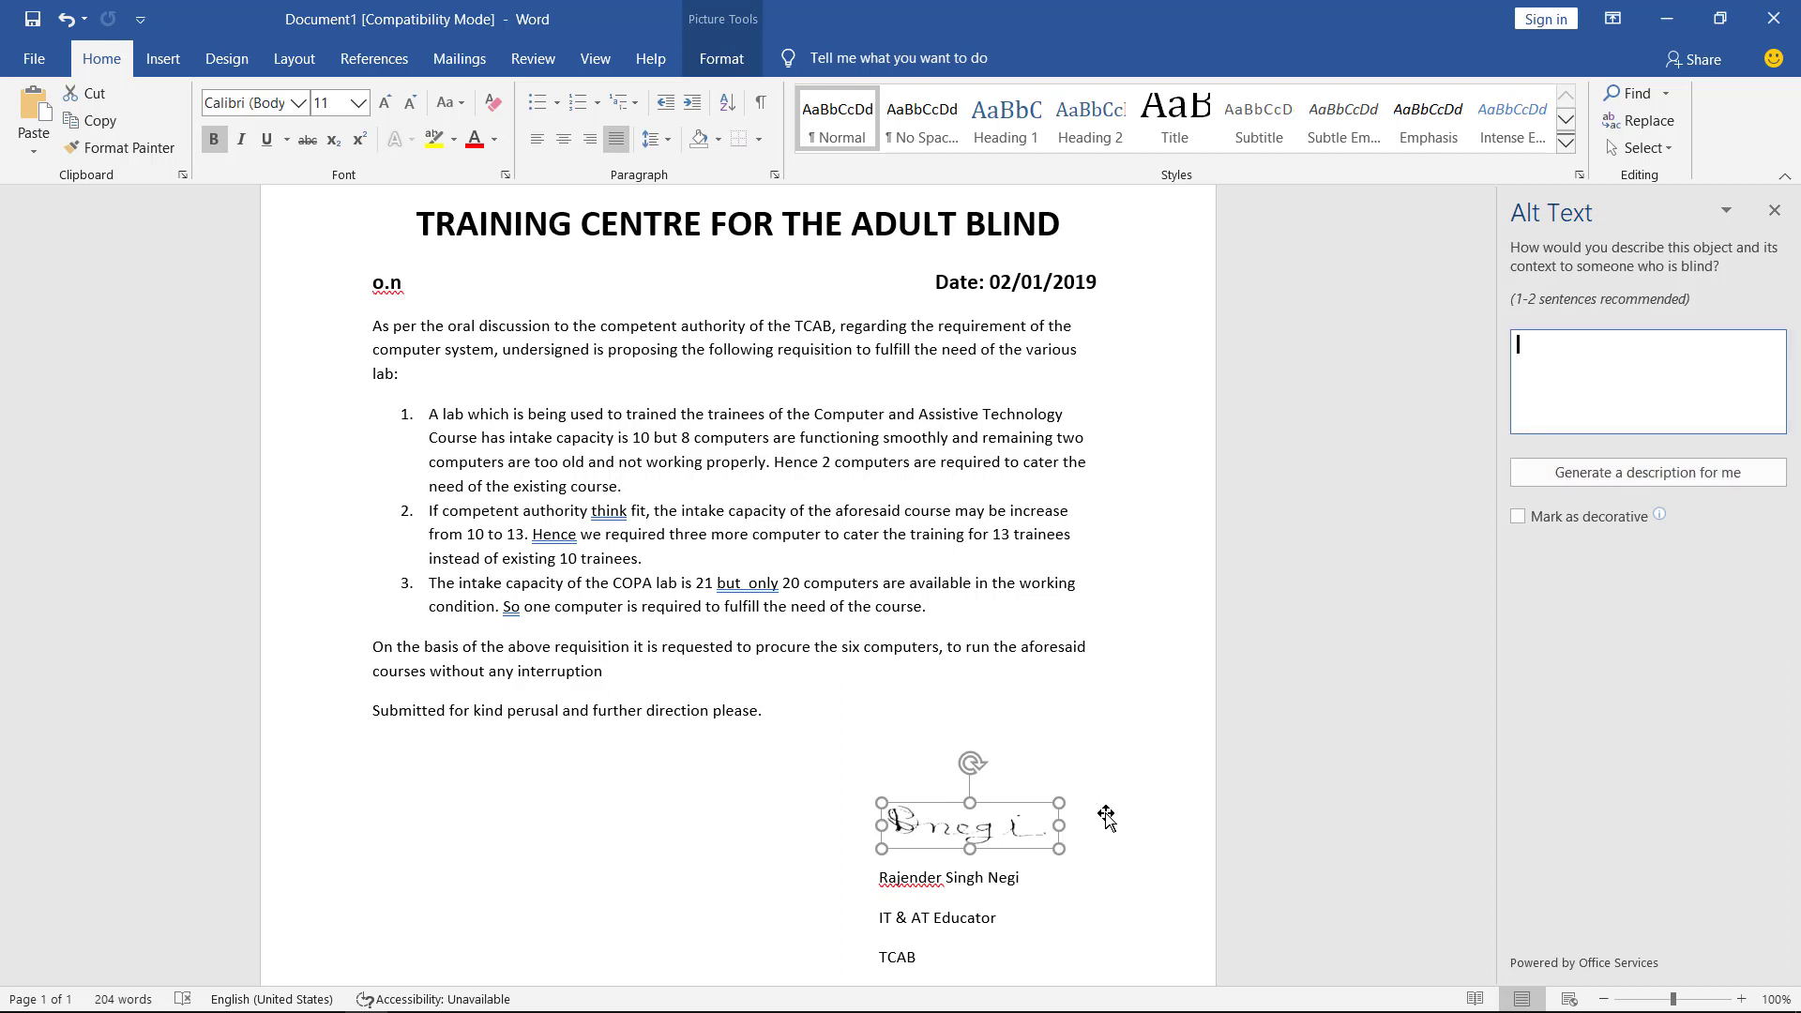
key("Tab")
left_click(1584, 378)
type("Signature of Rajender")
key("ctrl+space")
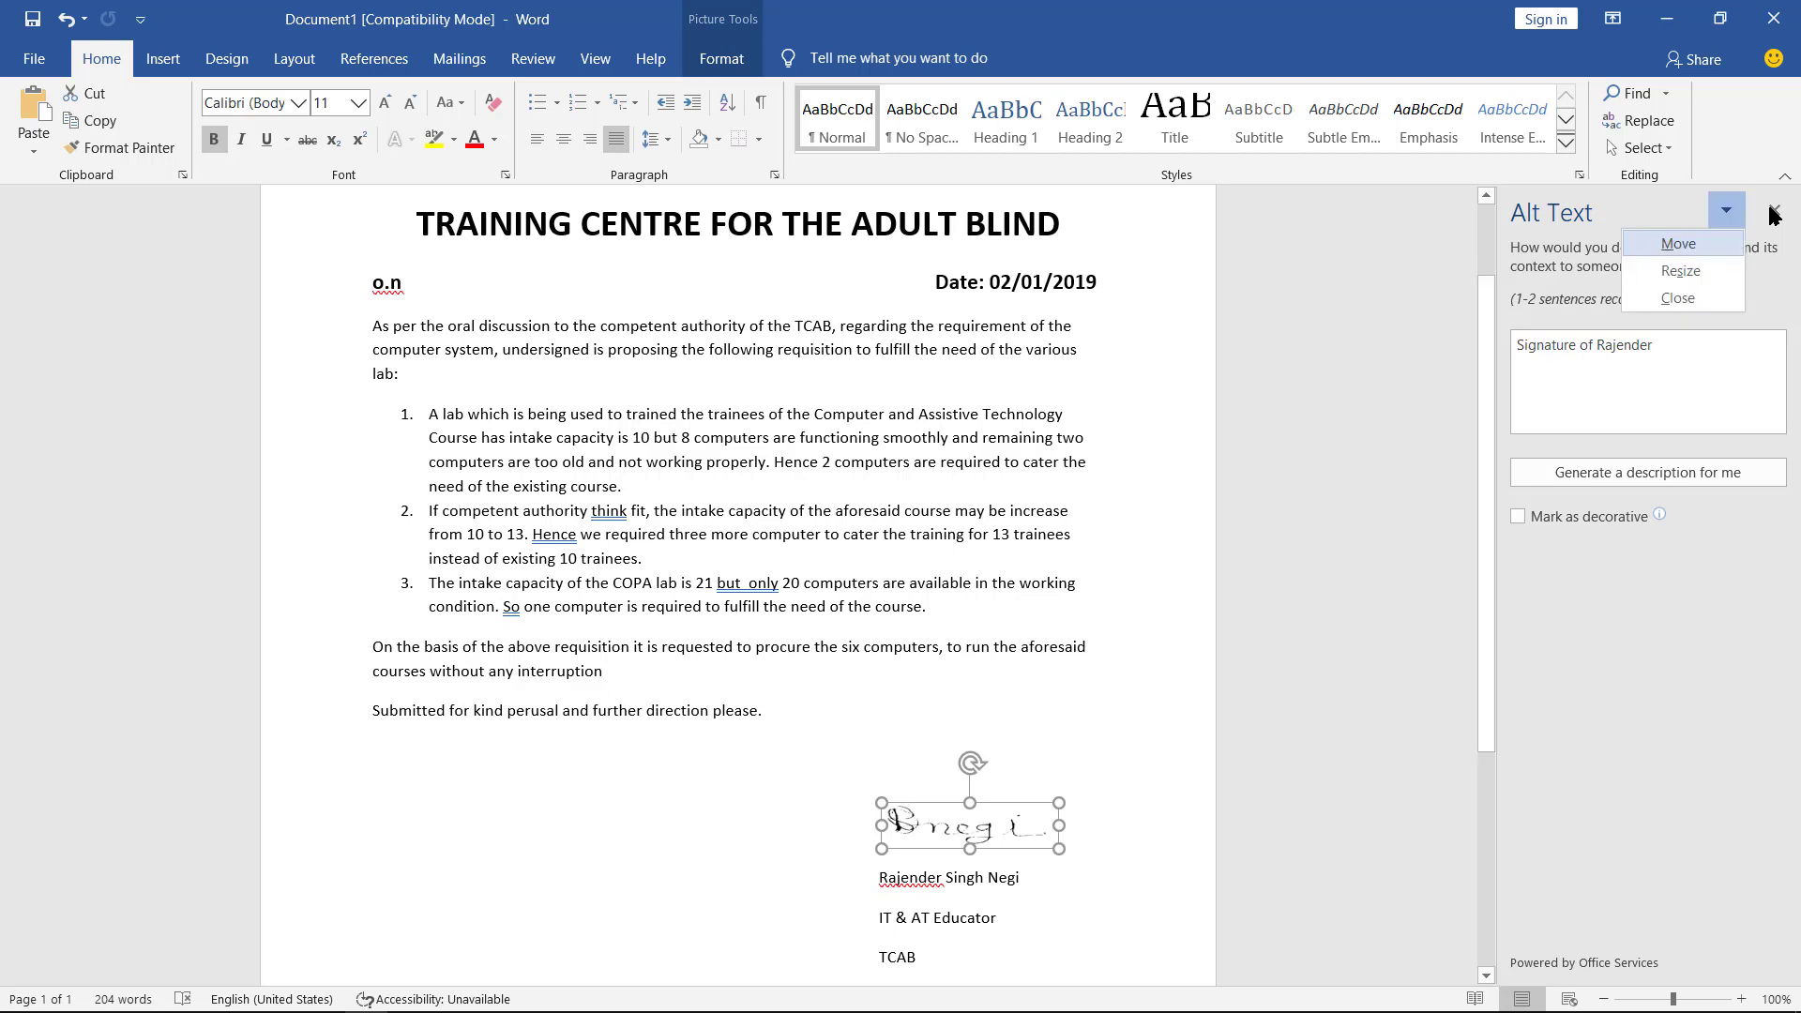
key("Up")
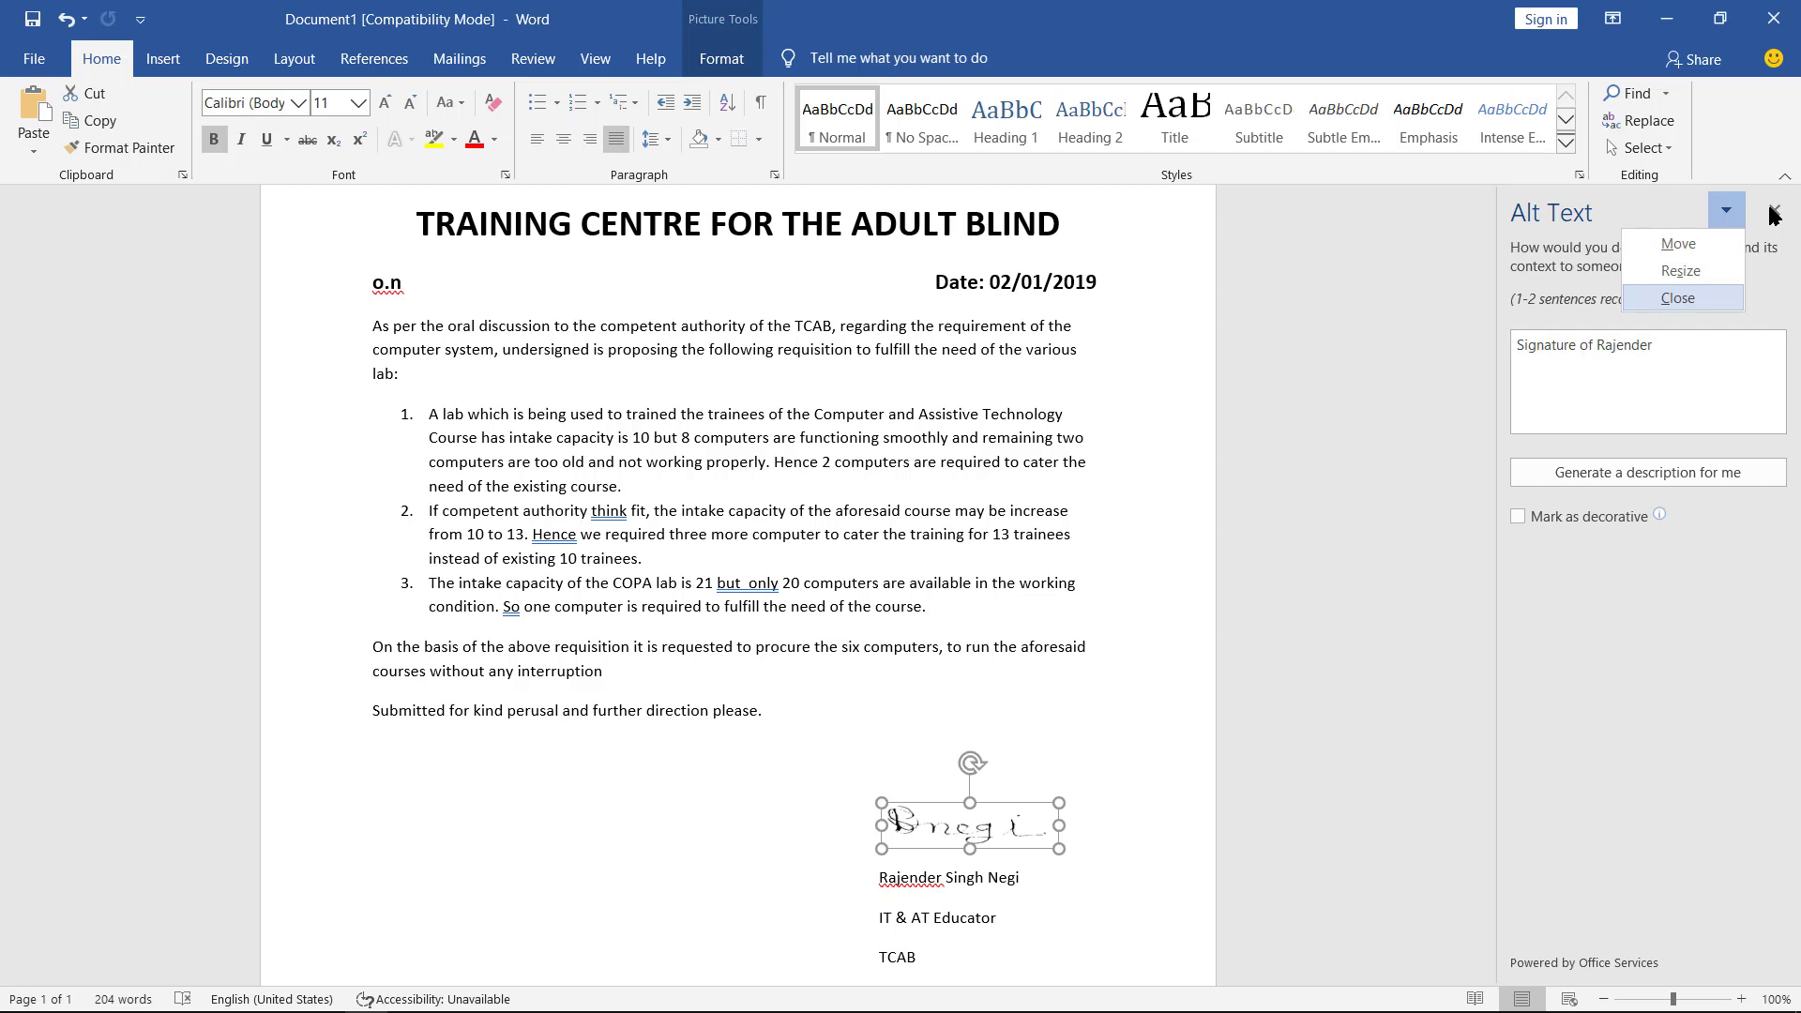
key("Return")
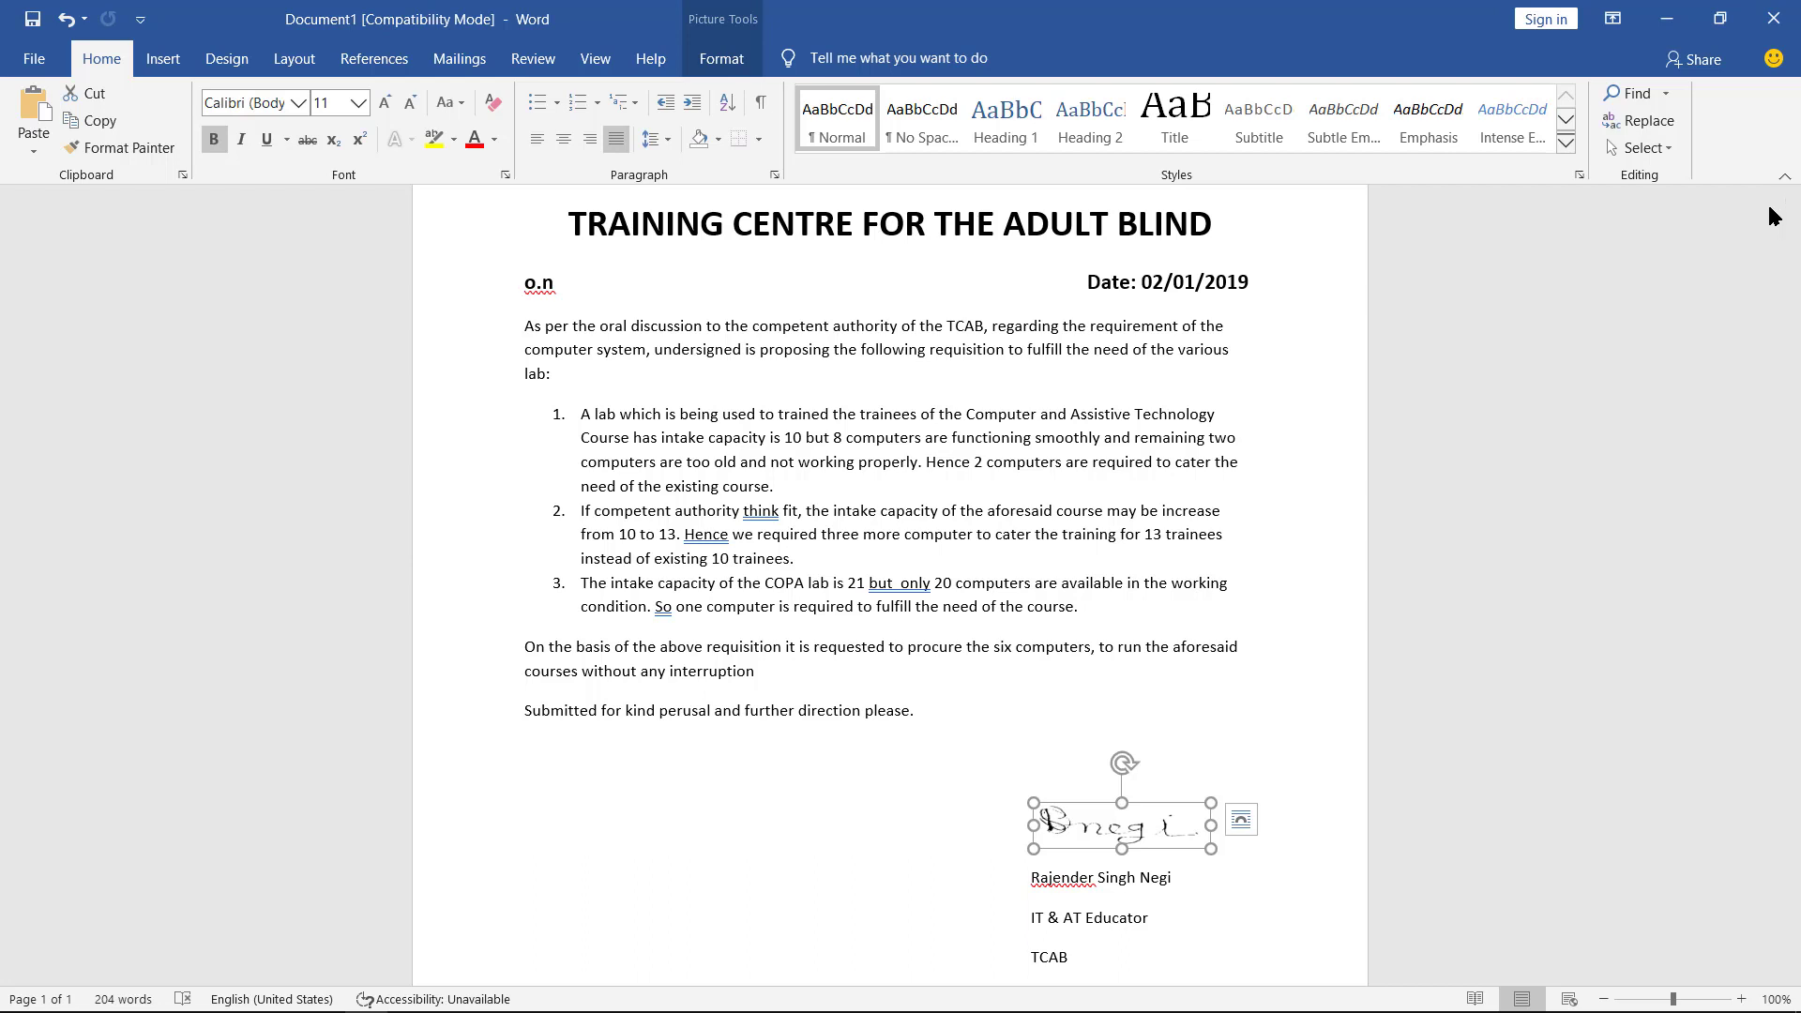
Step: Deselect the signature picture and return the text cursor to the beginning of the document
key("Left")
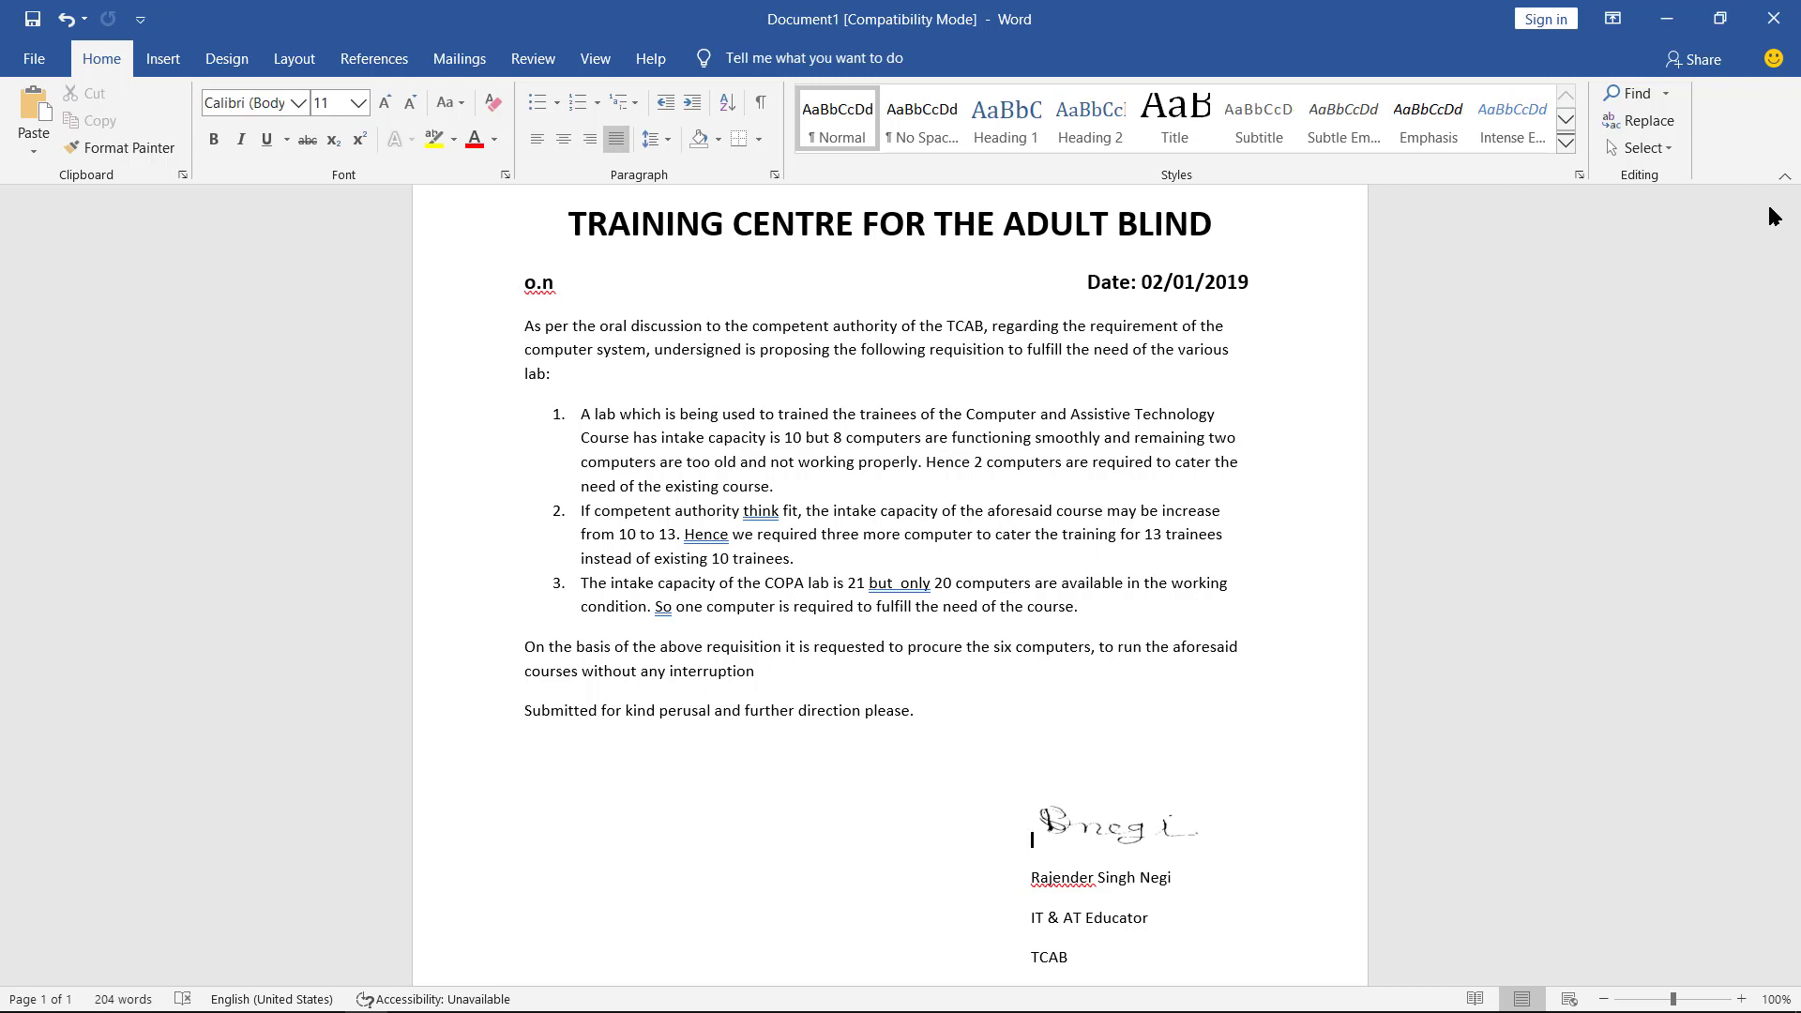
key("Down")
key("ctrl+Home")
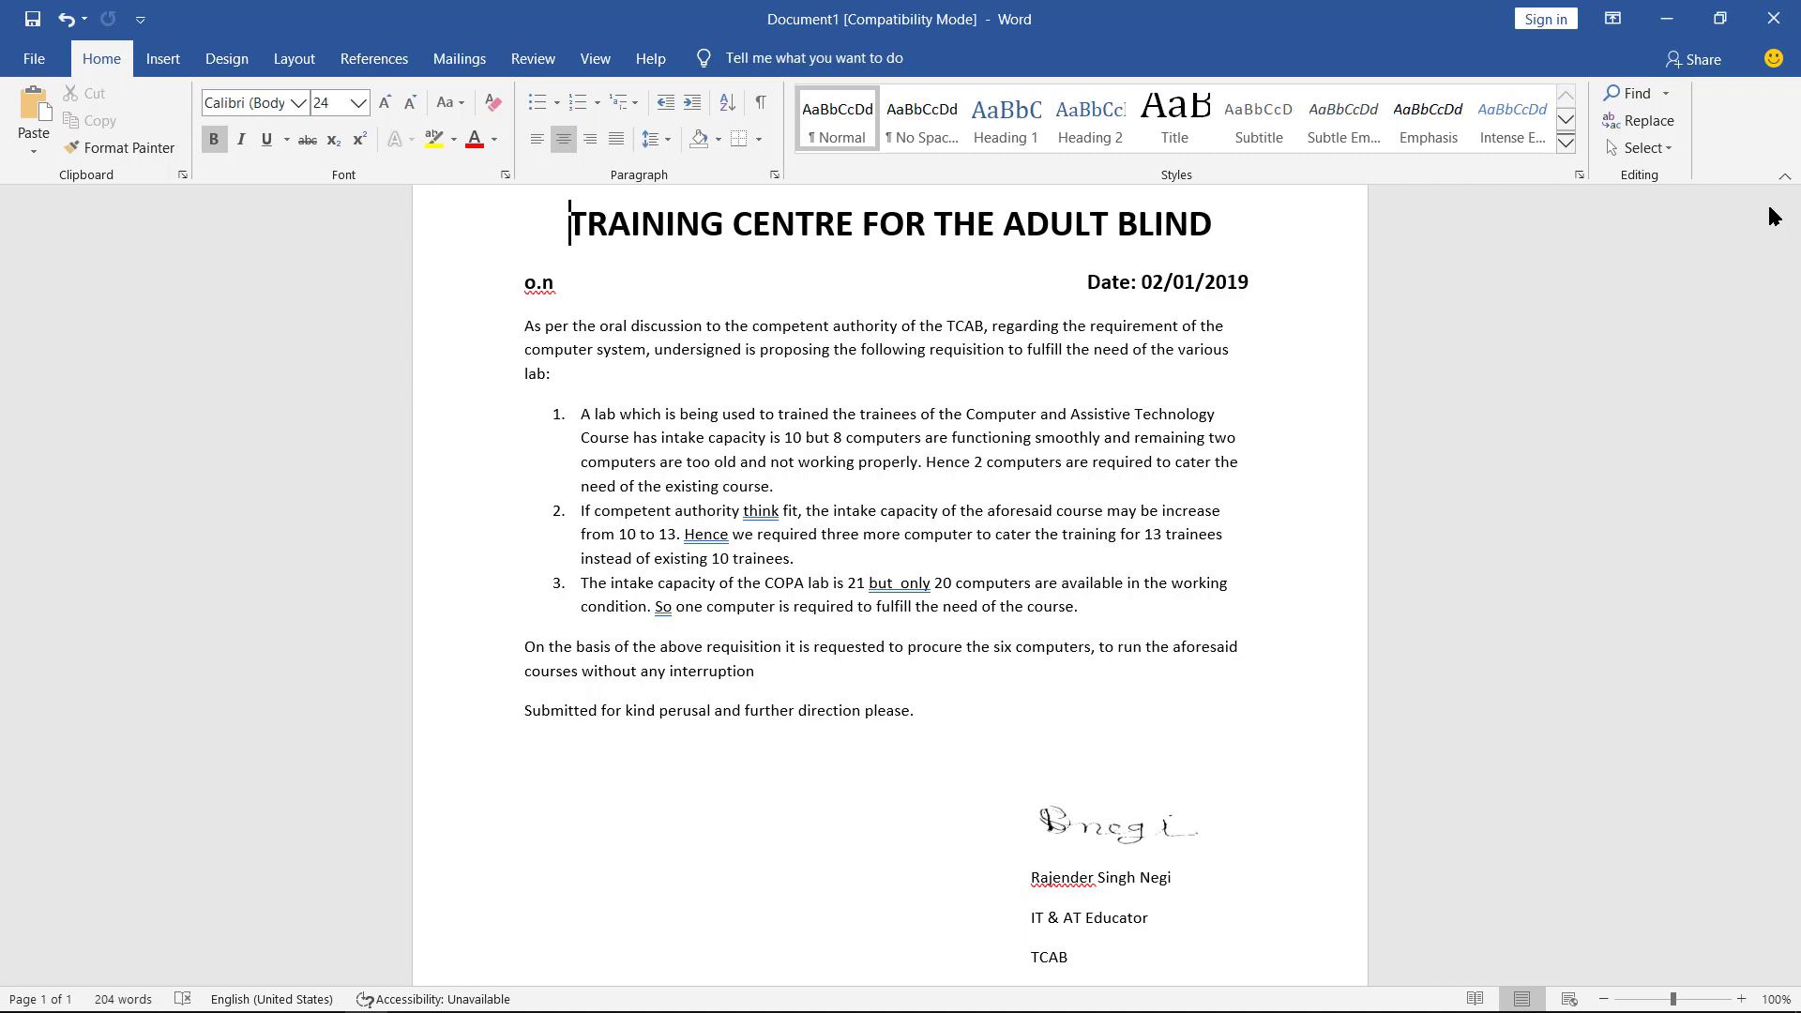
Step: Start saving the document under a new file name: "Office note by" followed by the signer's first name
key("F12")
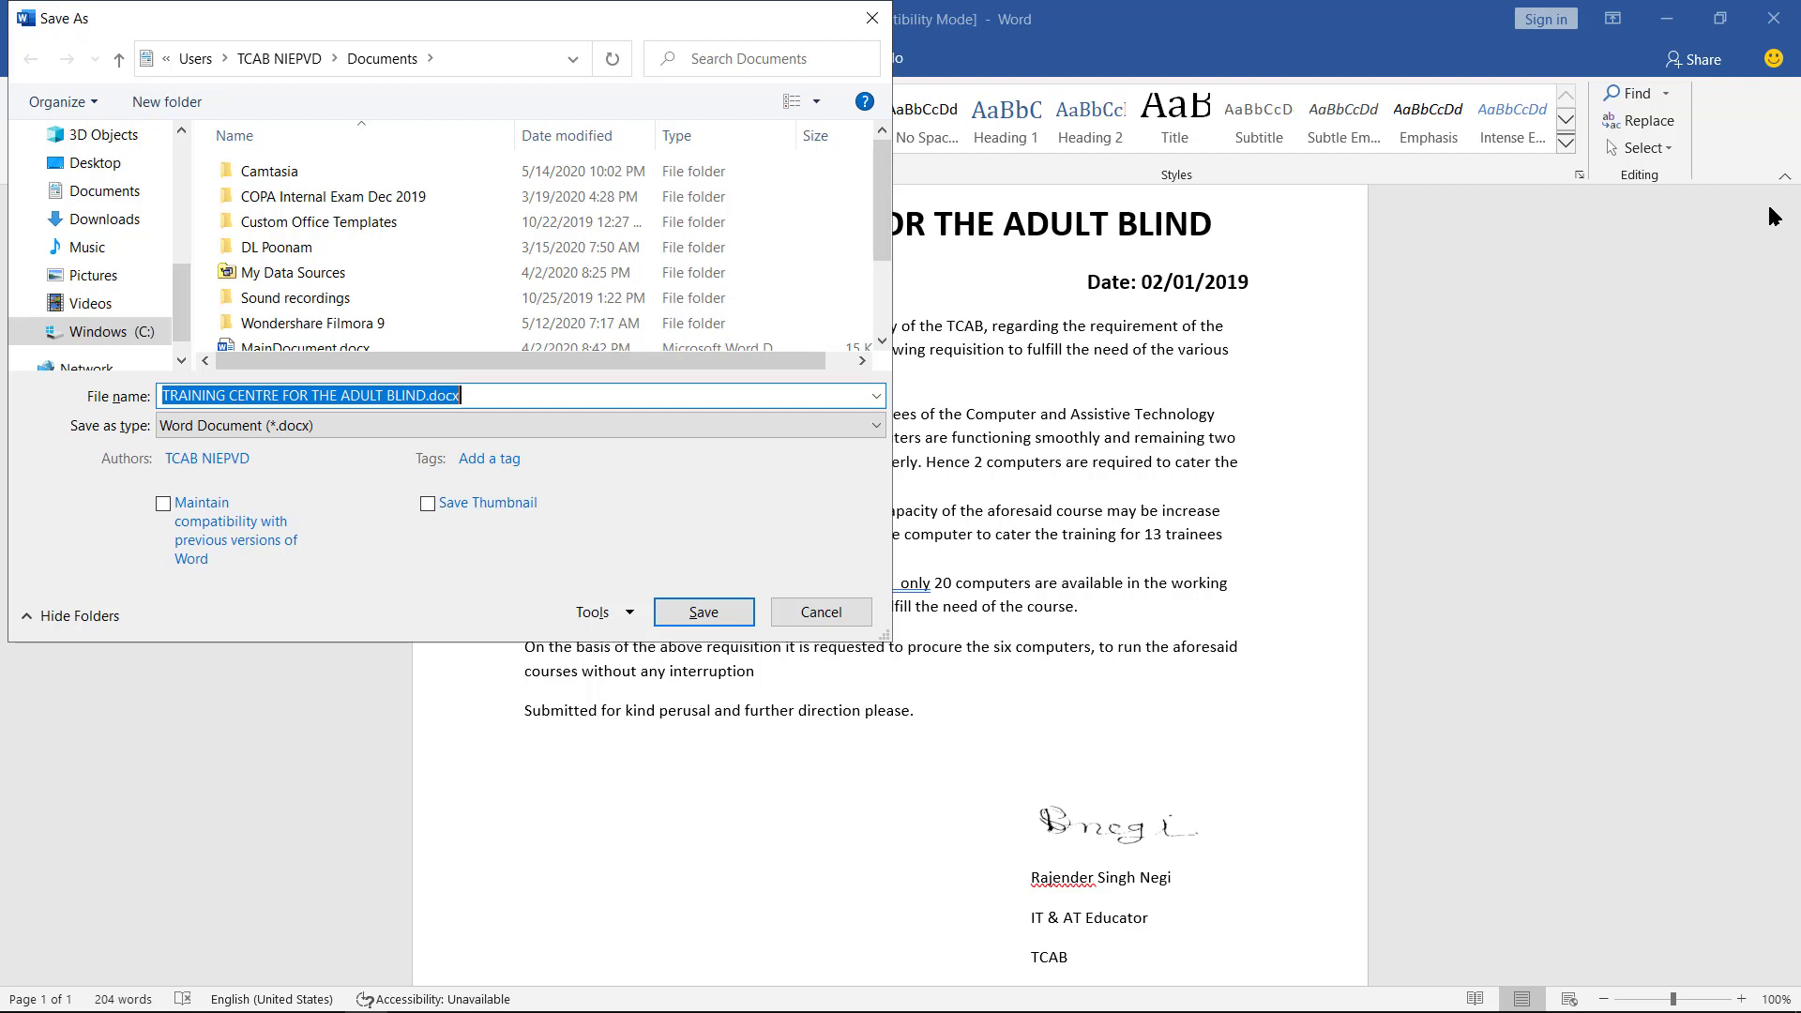
key("BackSpace")
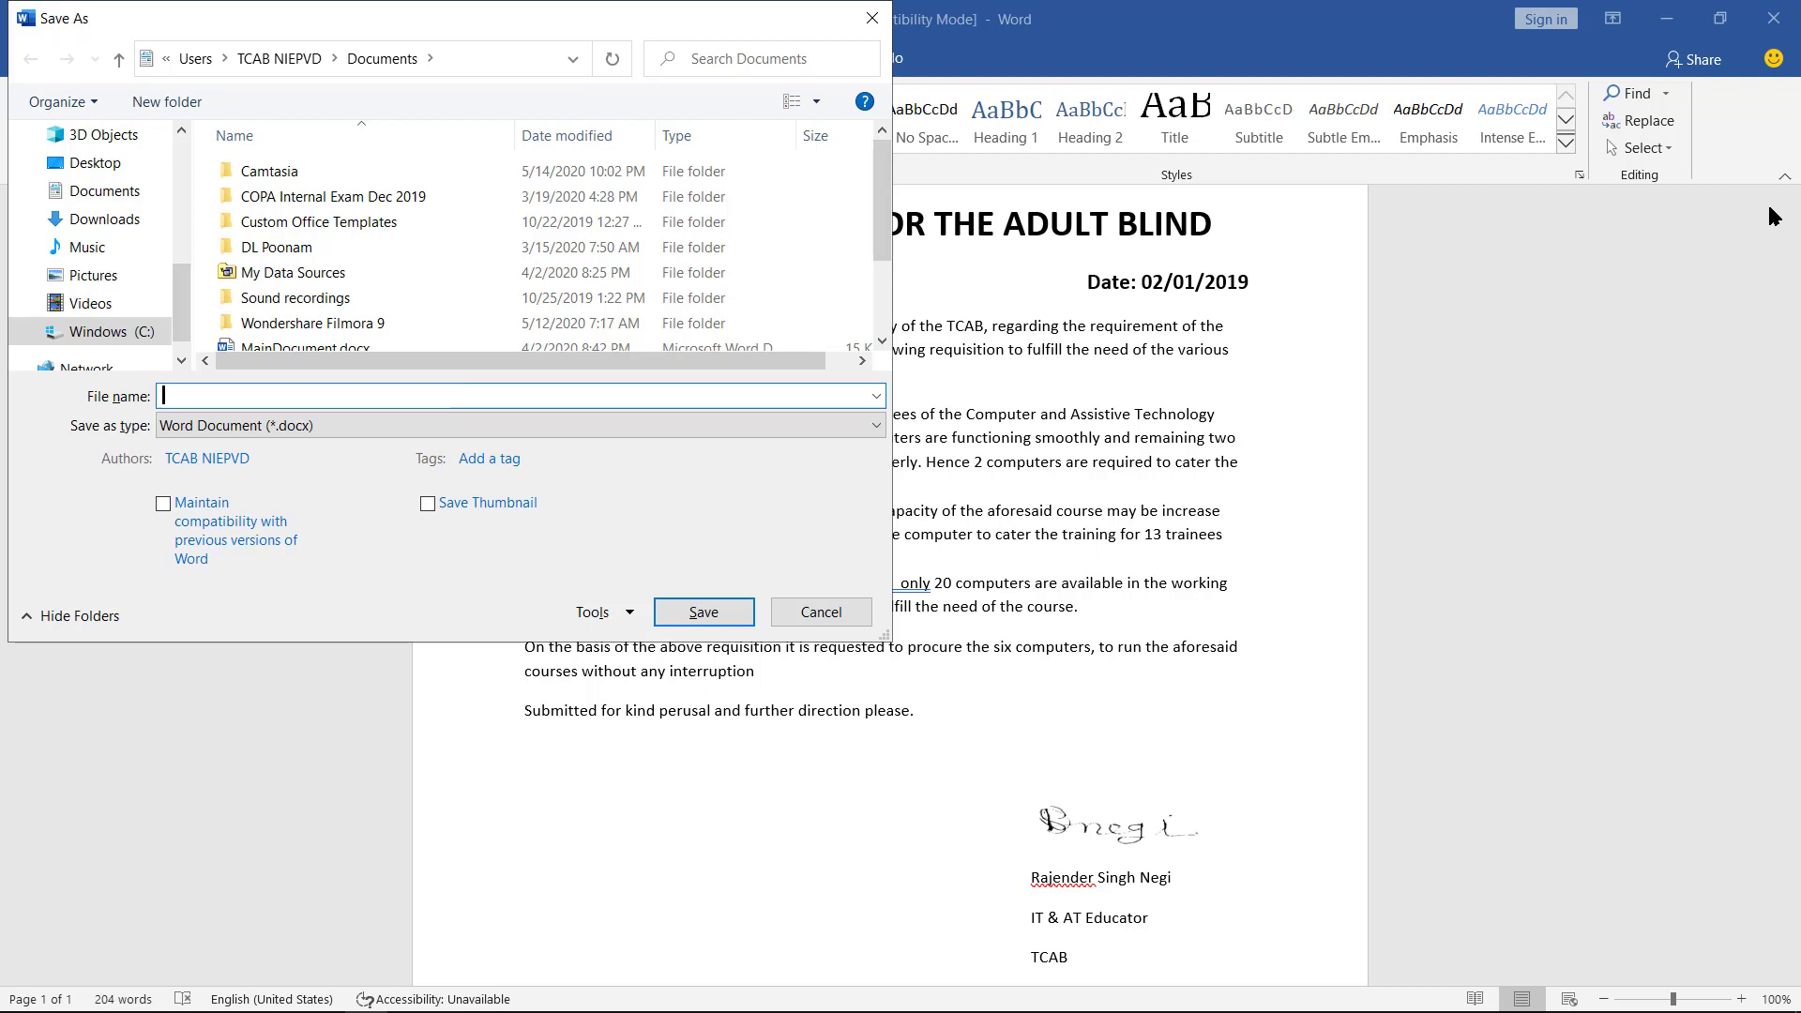
type("Offi")
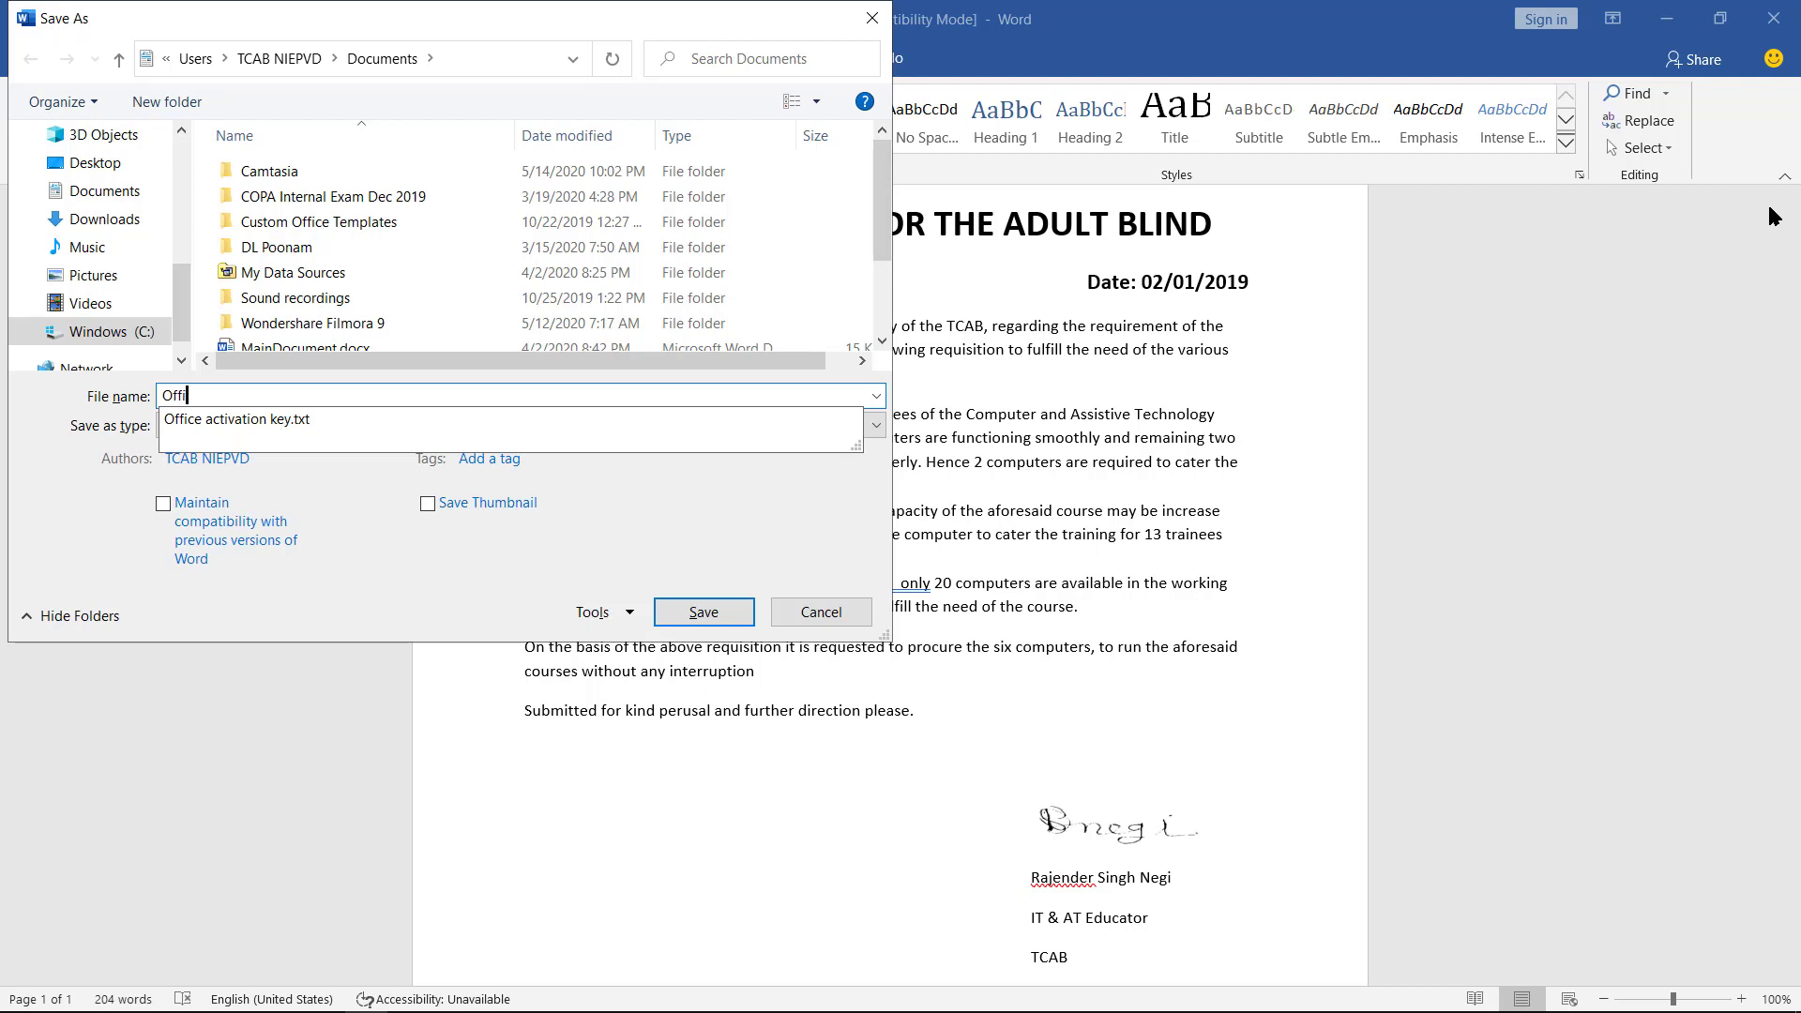
type("ce n")
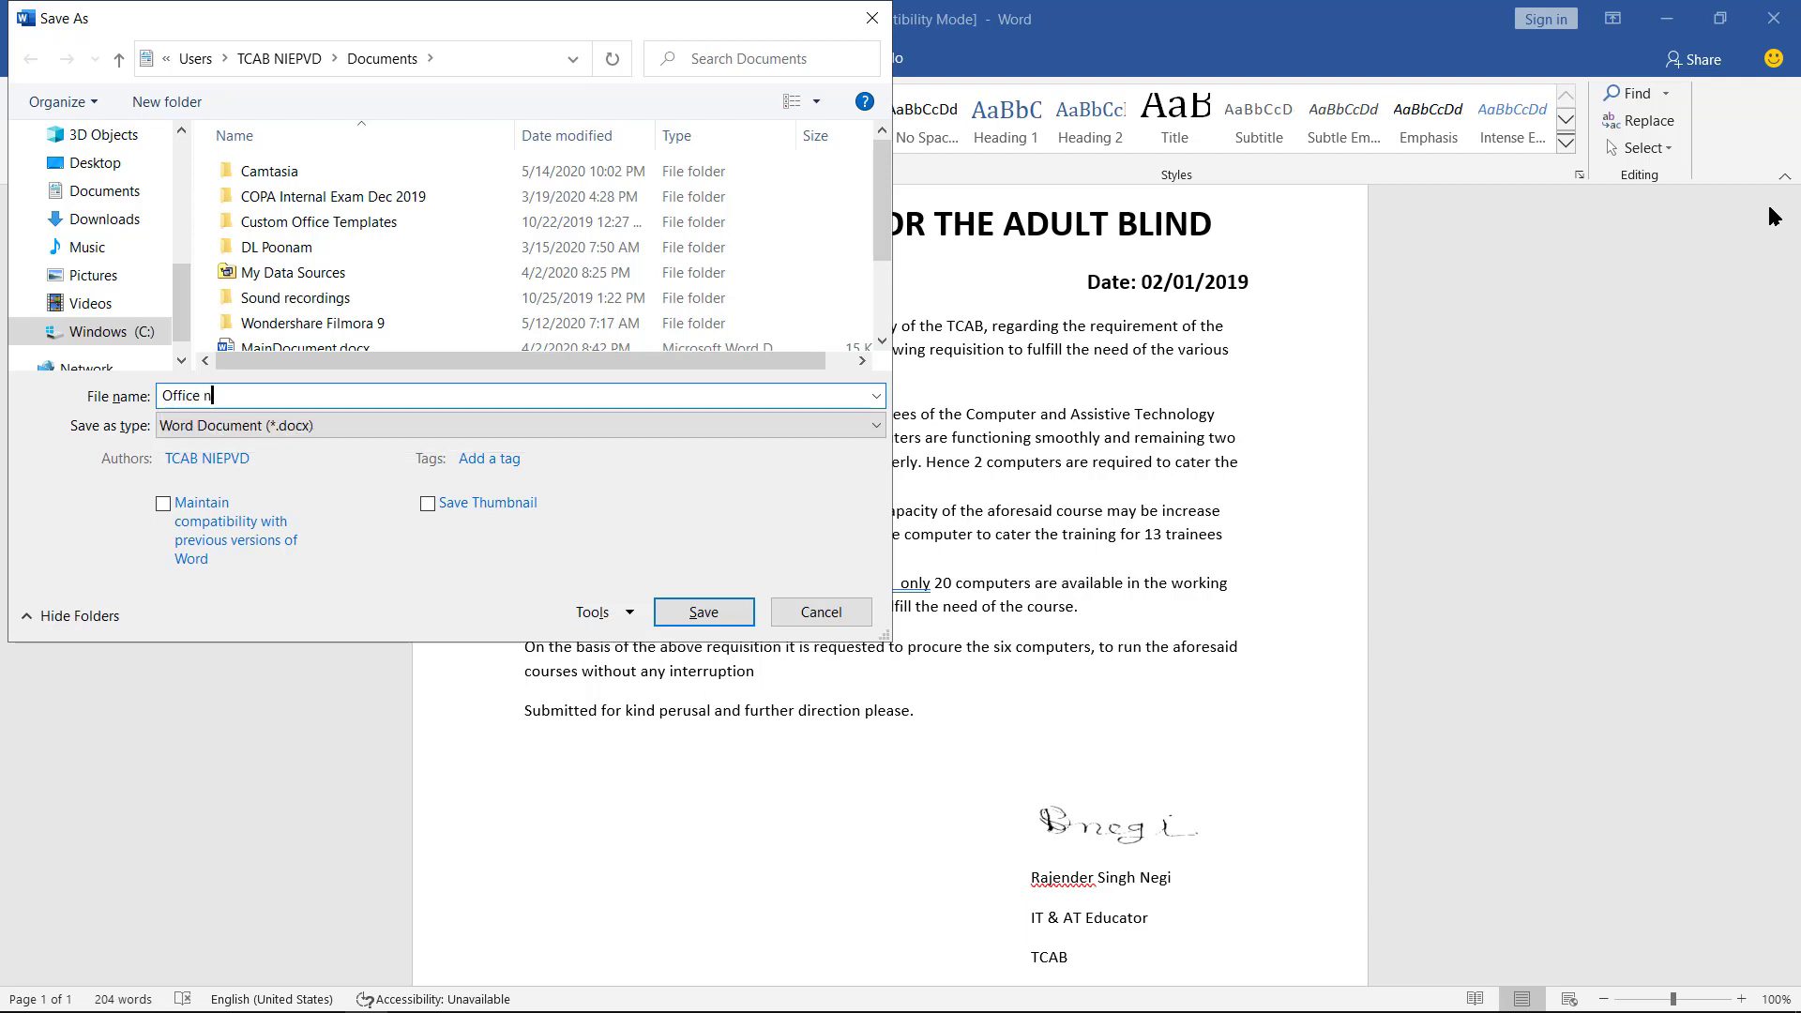
type("ote by rajender")
Step: Choose PDF (*.pdf) as the file type for the saved office note
key("Tab")
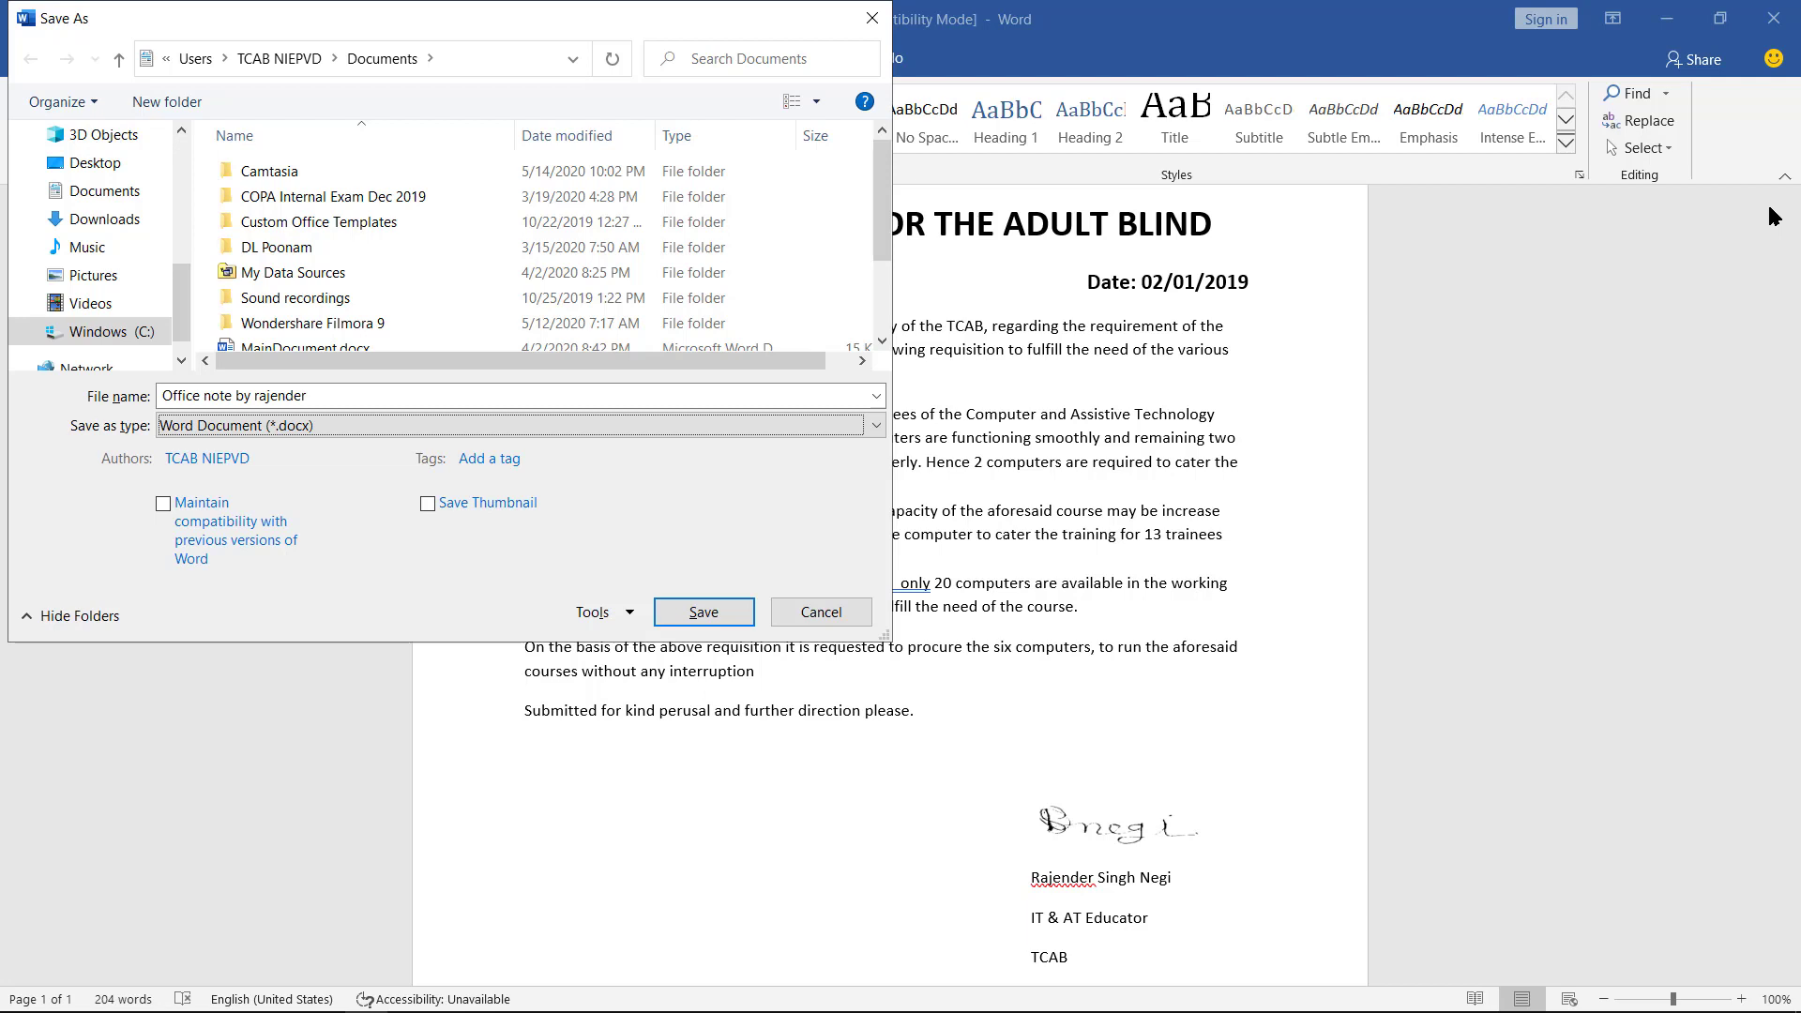
key("alt+Down")
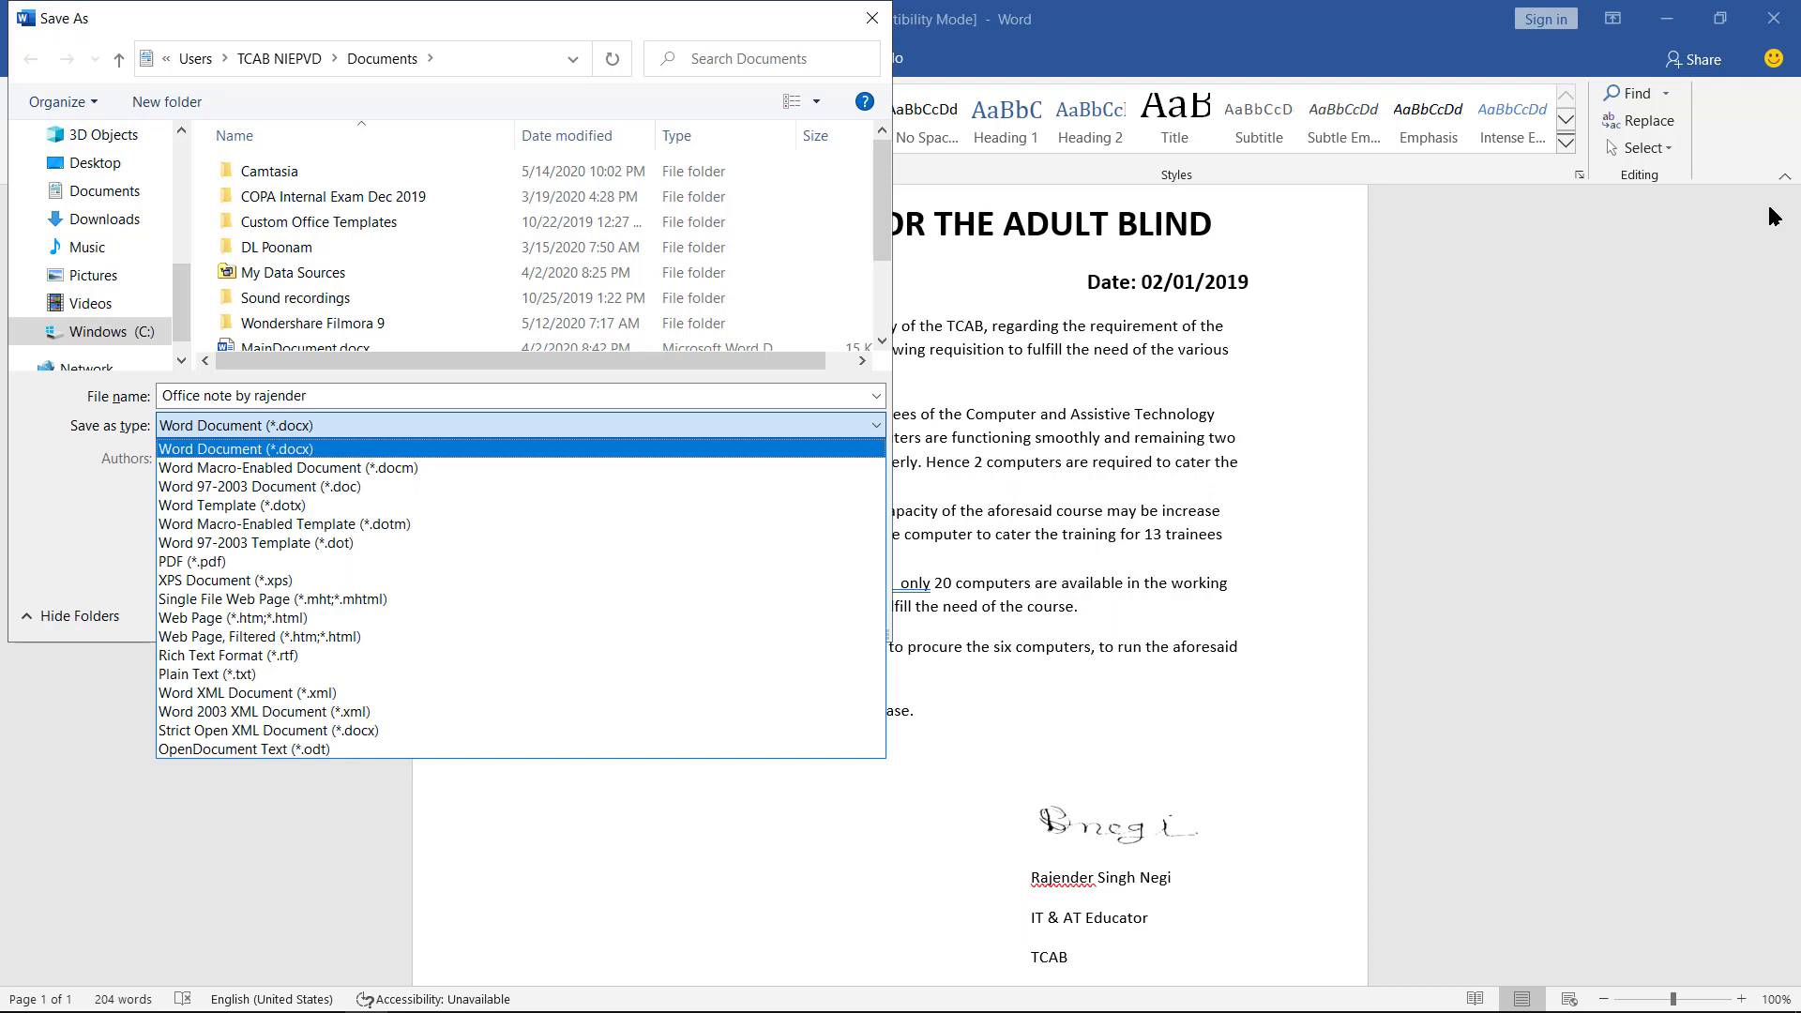
key("p")
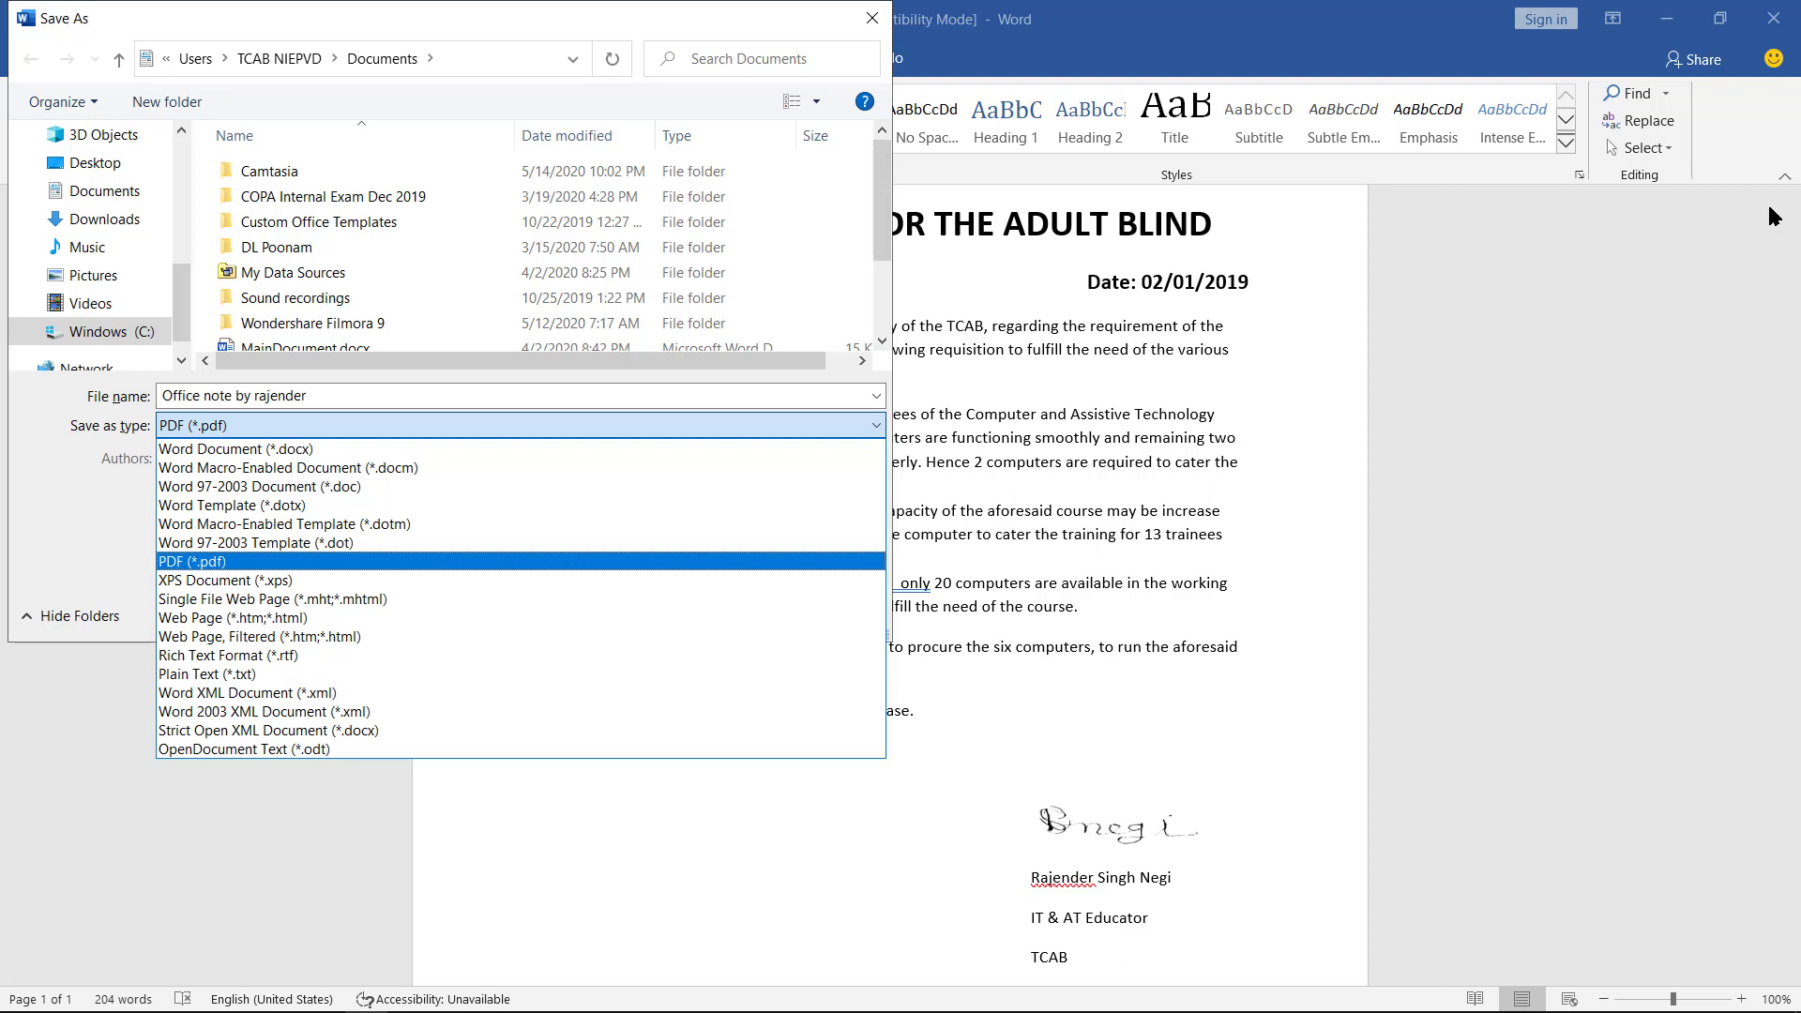
key("Return")
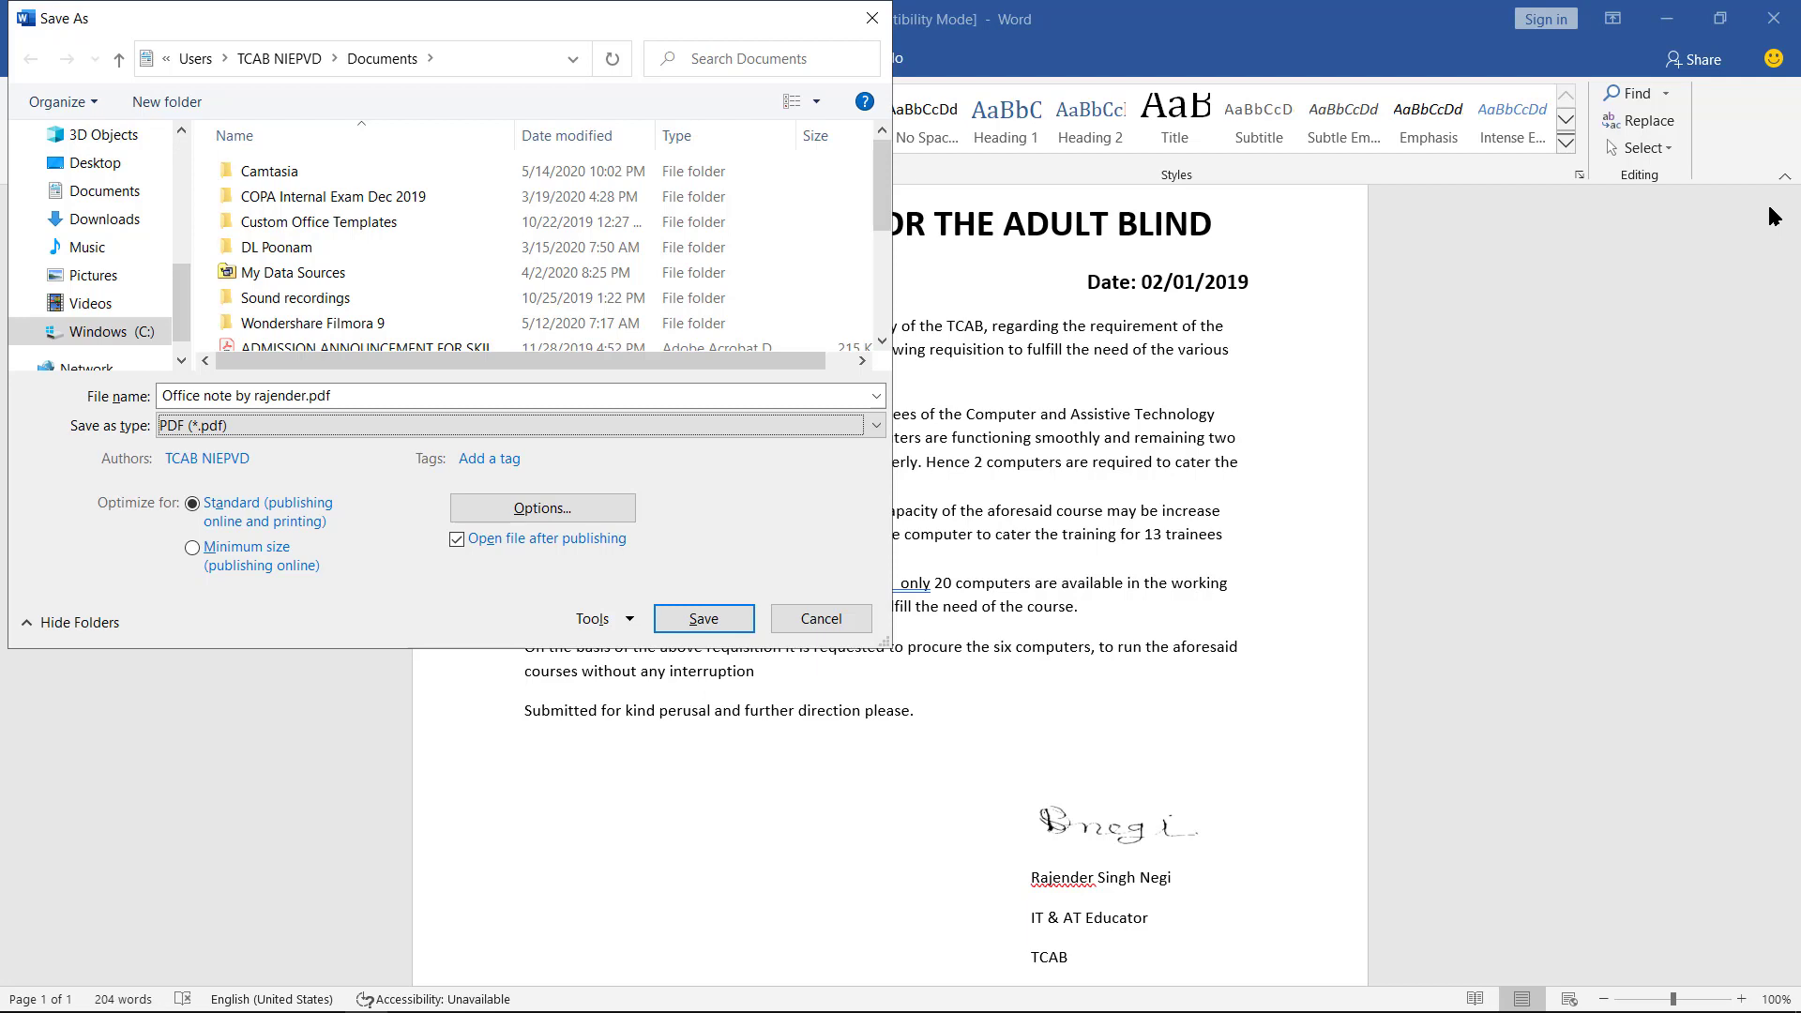
Step: Choose the Documents folder under This PC as the destination and save the office note there
key("Tab")
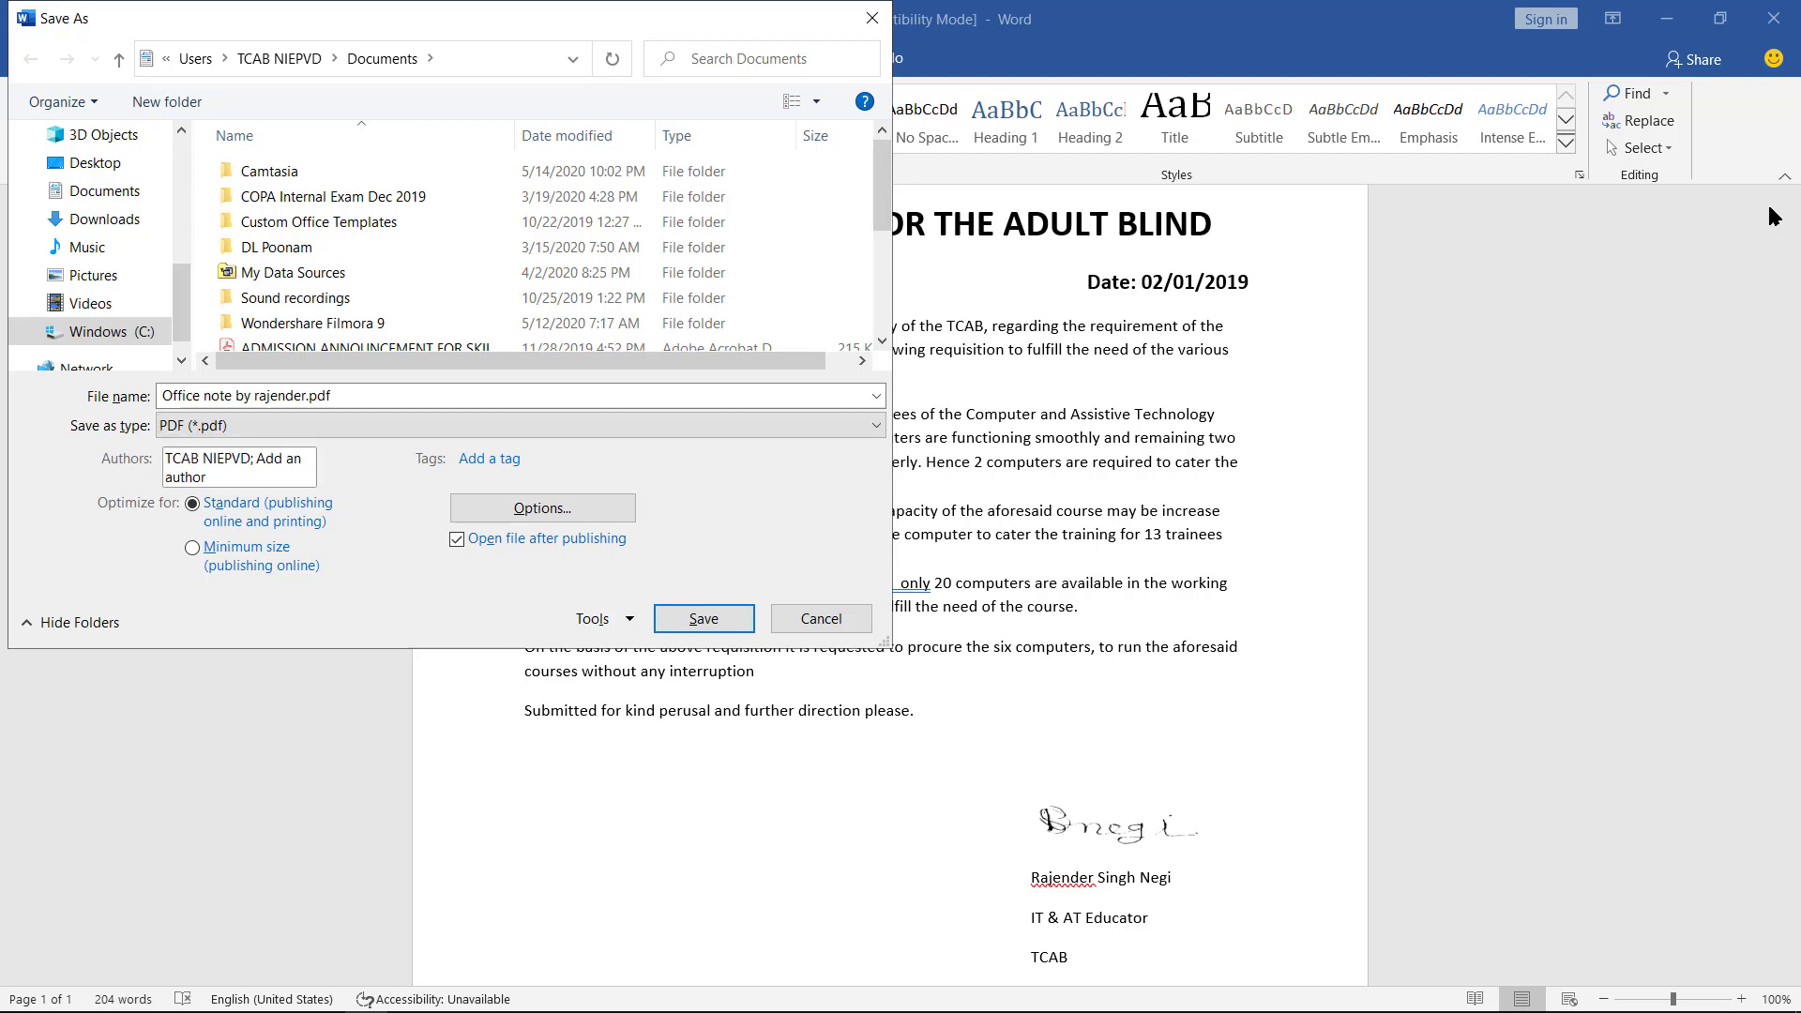
key("Tab")
key("Tab")
key("Tab")
key("Tab")
key("Tab")
key("Tab")
key("Tab")
key("Tab")
key("Tab")
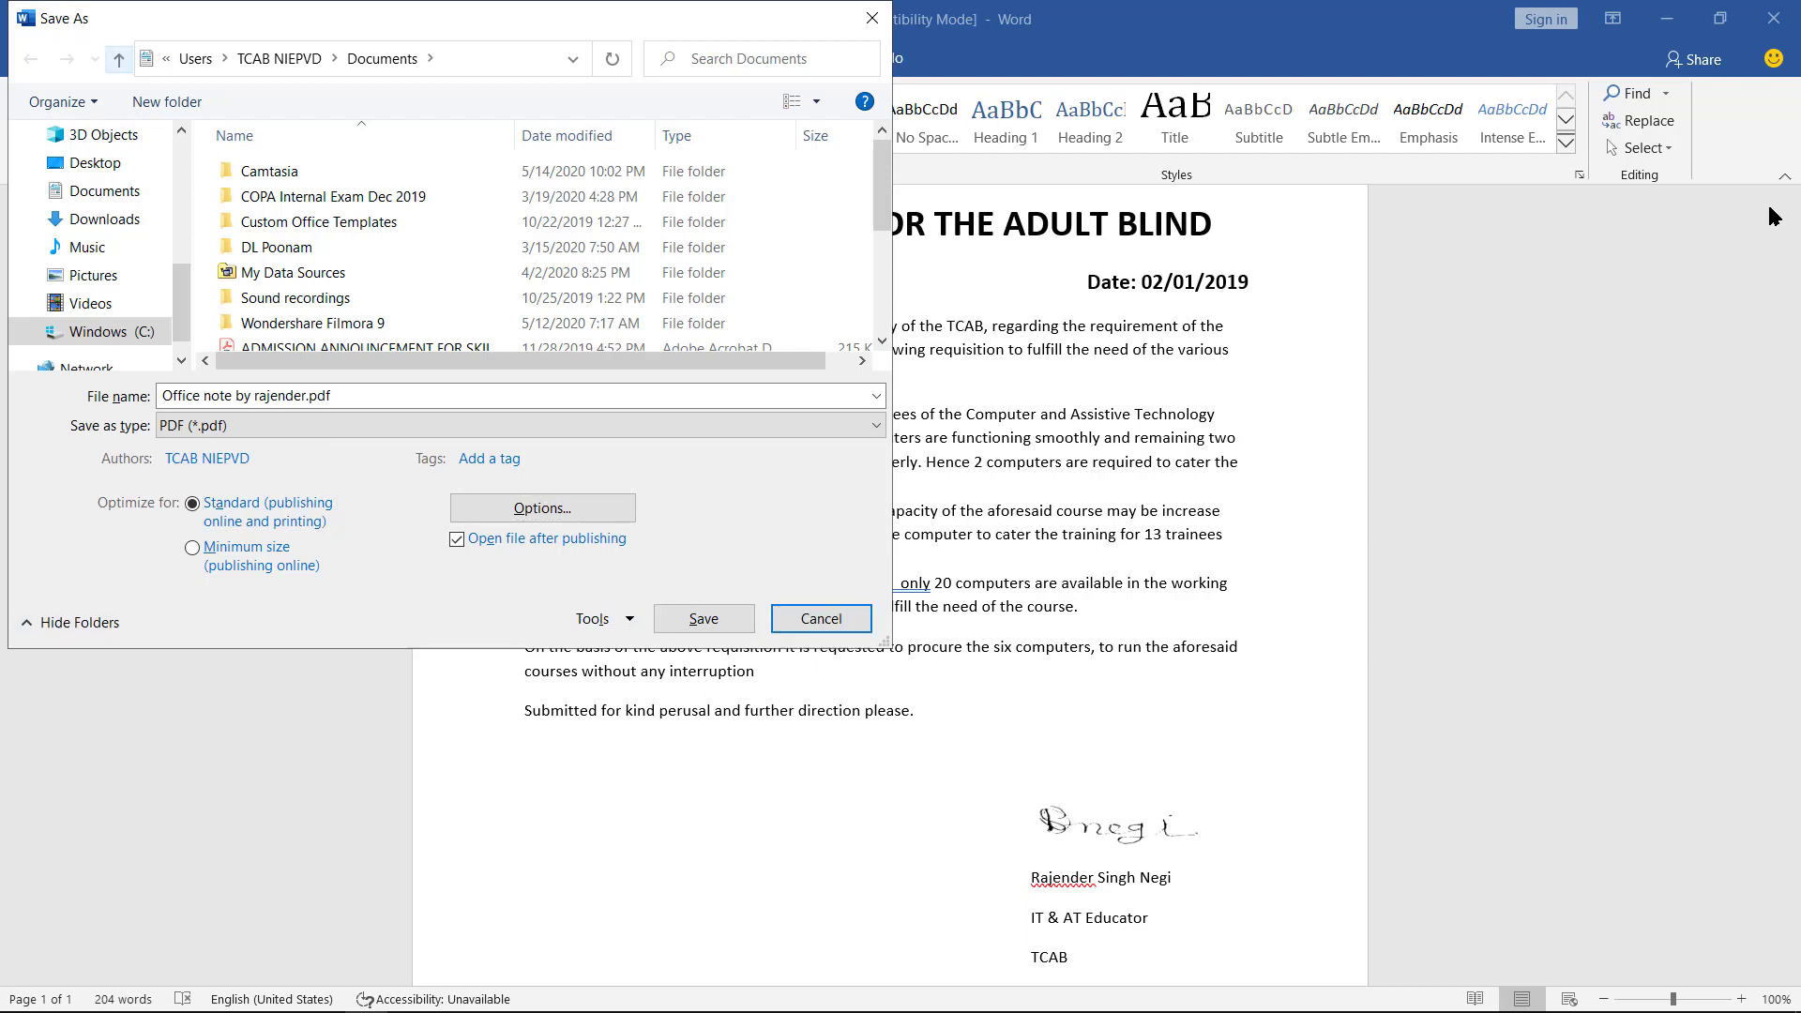
key("Tab")
key("Tab")
key("Tab")
key("Tab")
key("Tab")
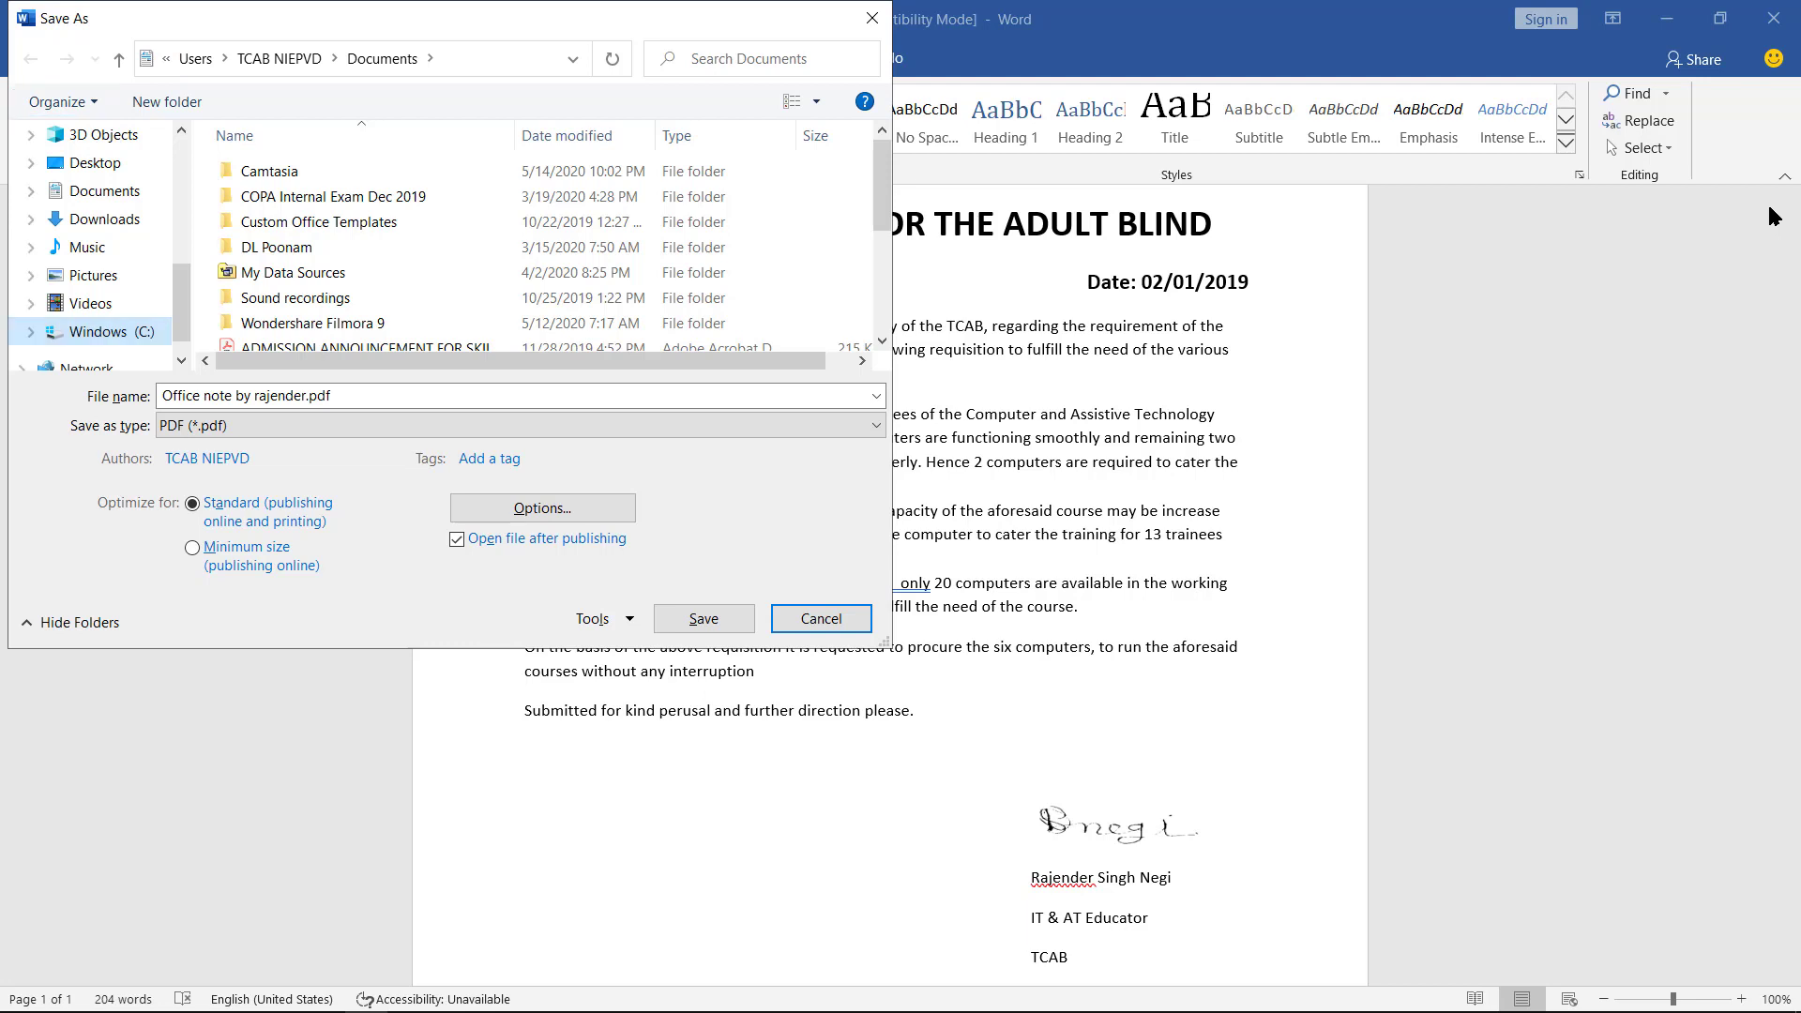
key("Up")
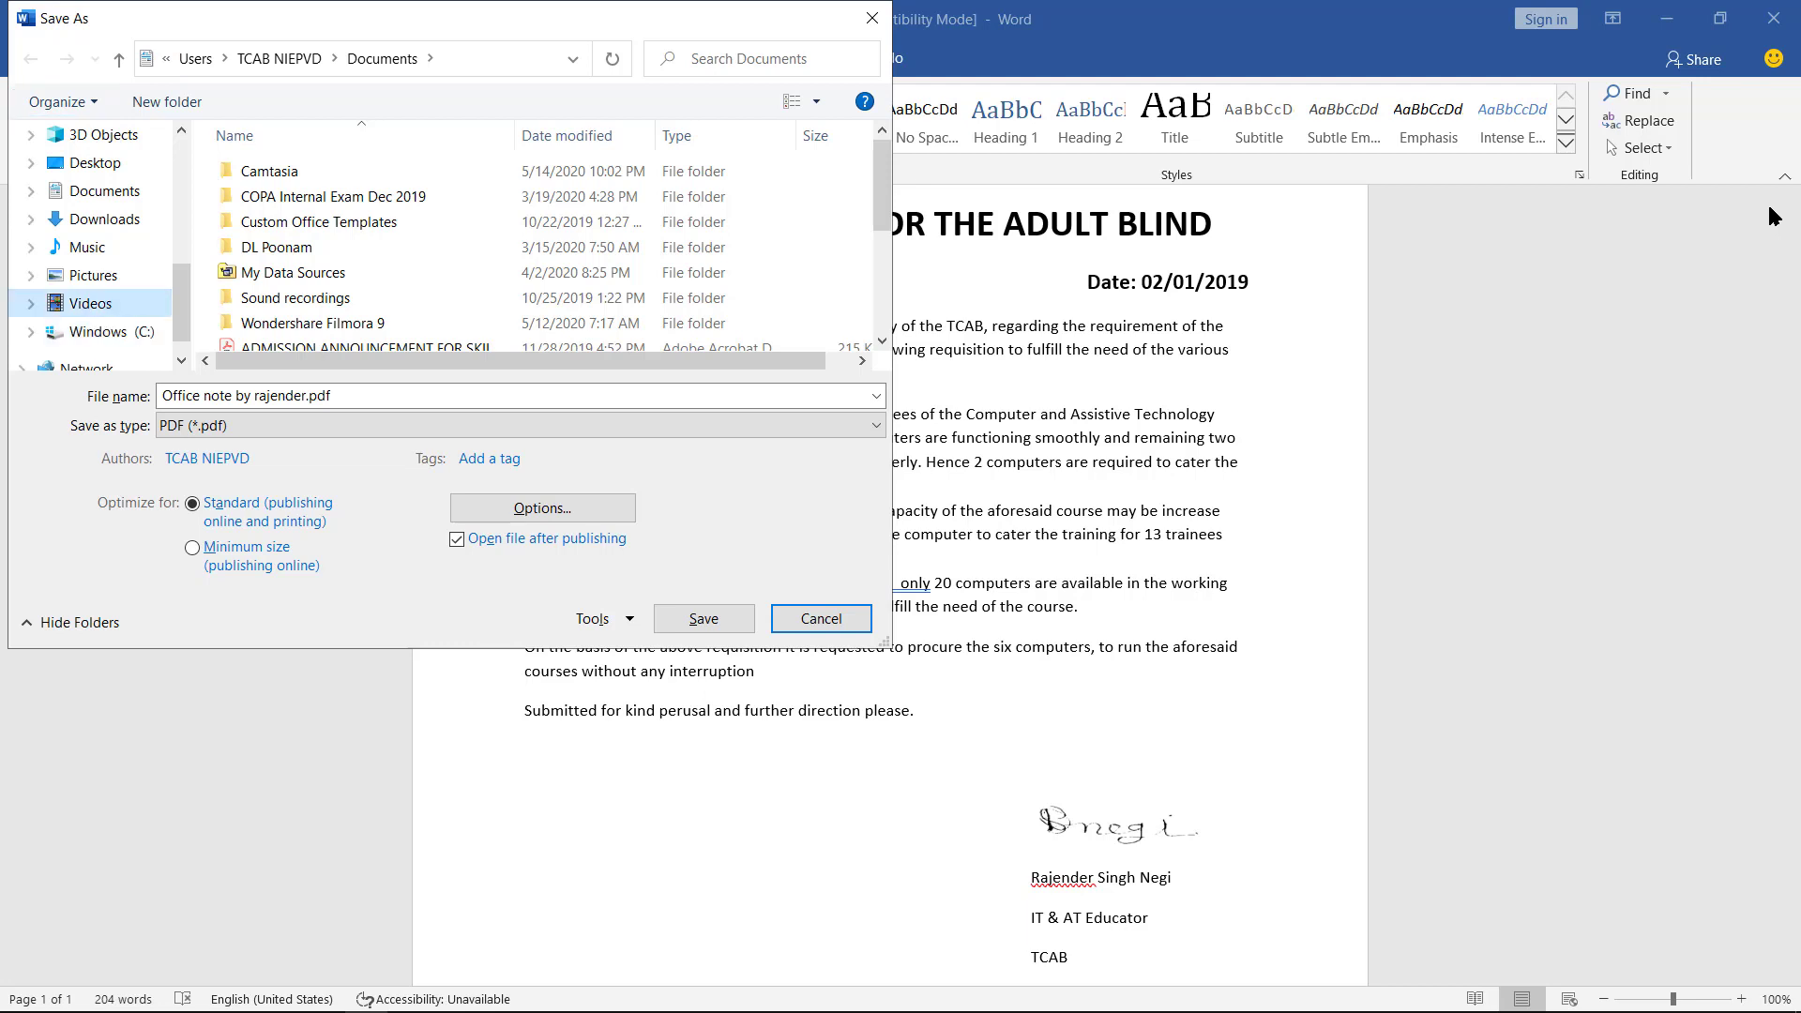
key("d")
key("Down")
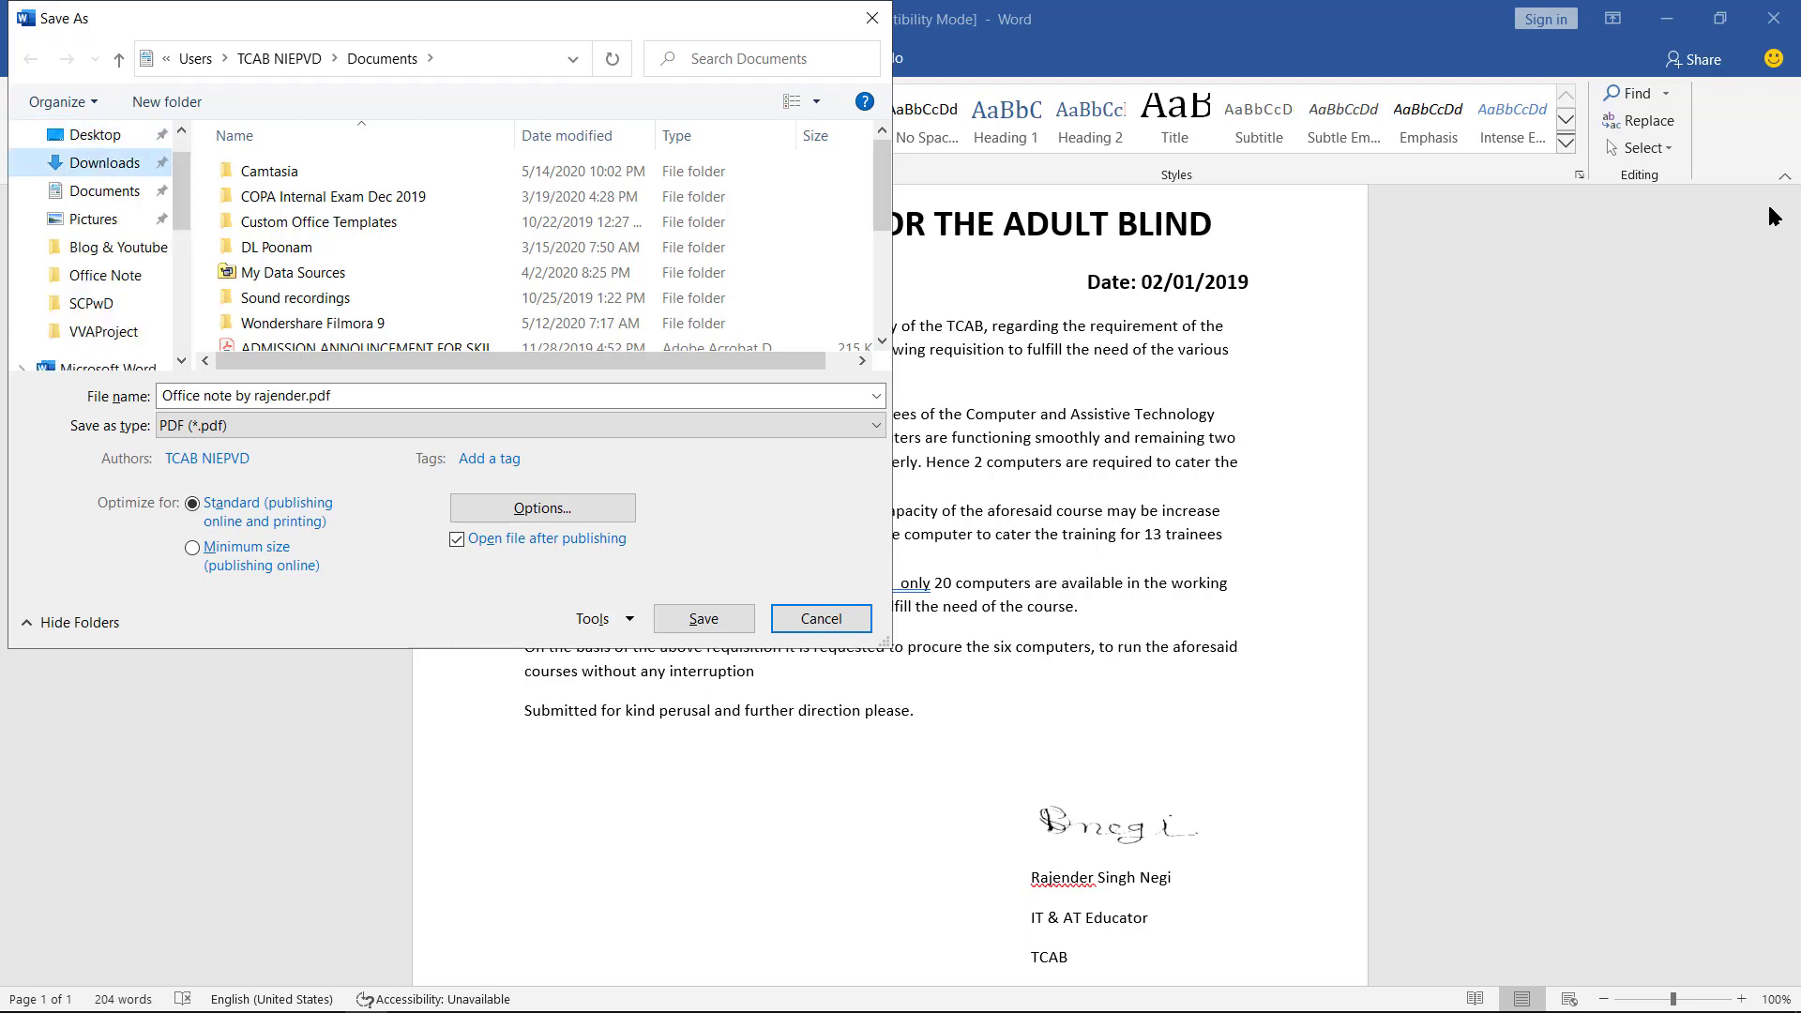
key("Down")
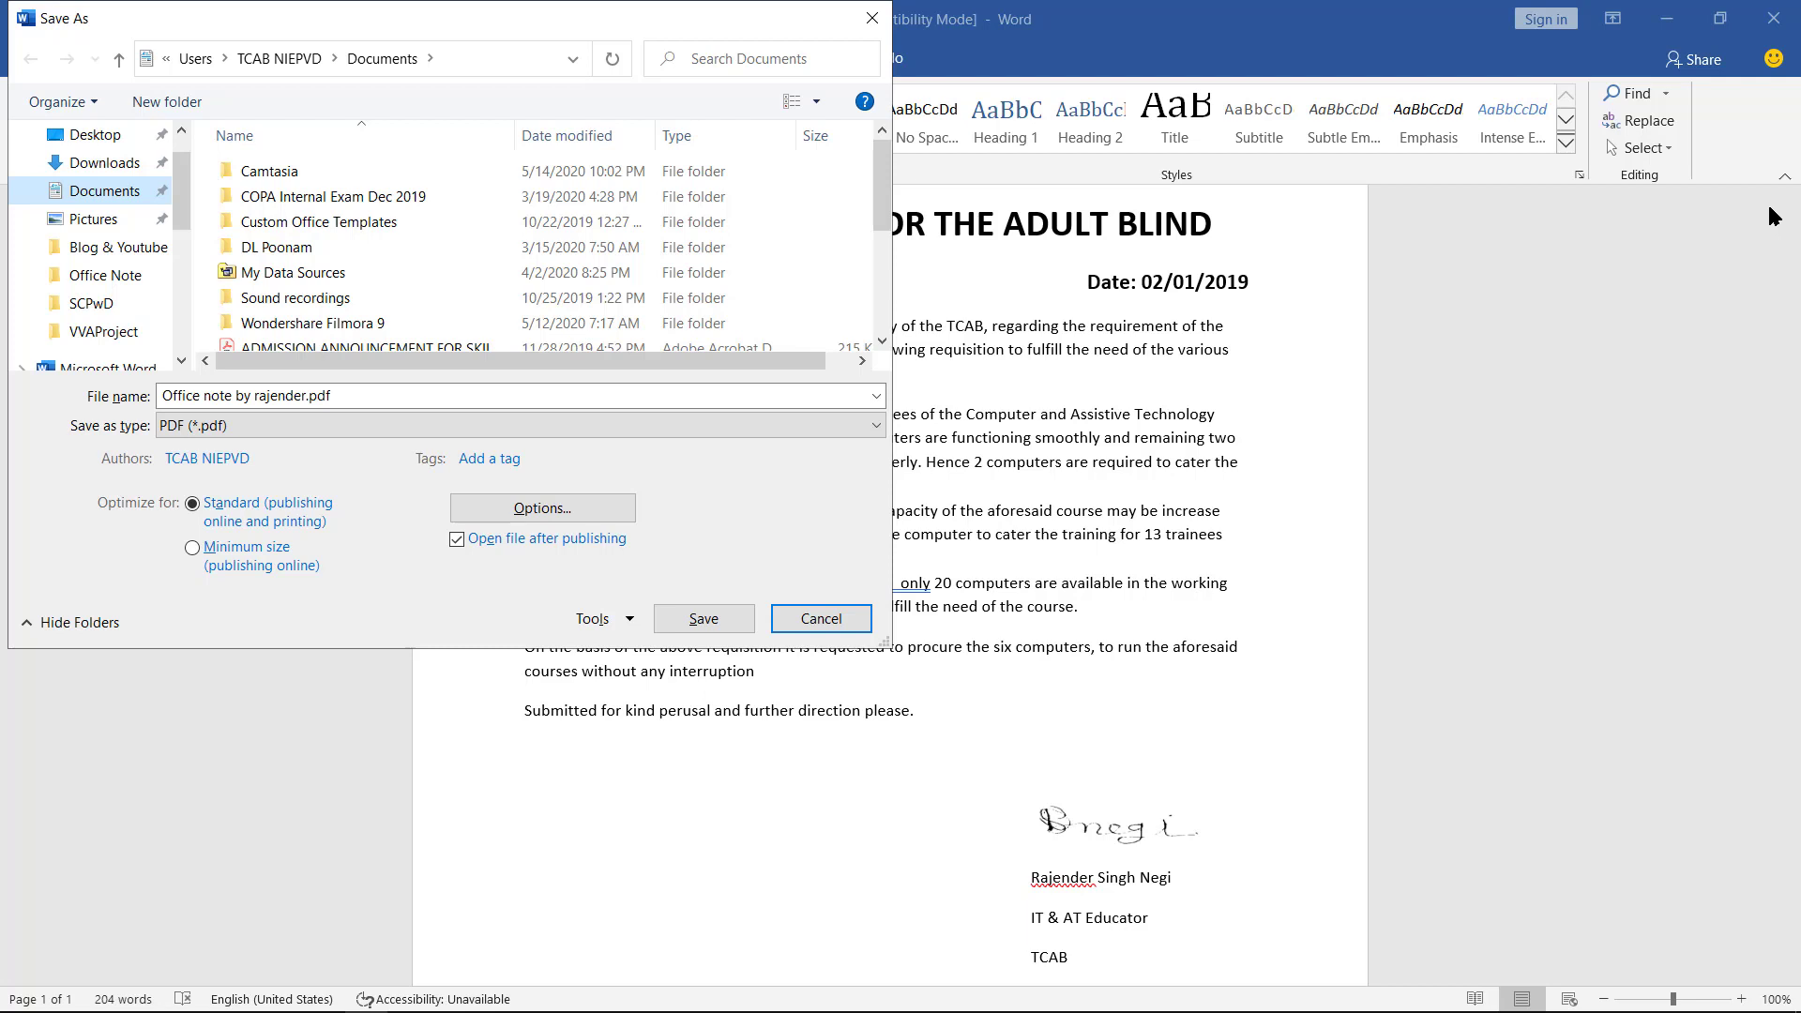
key("d")
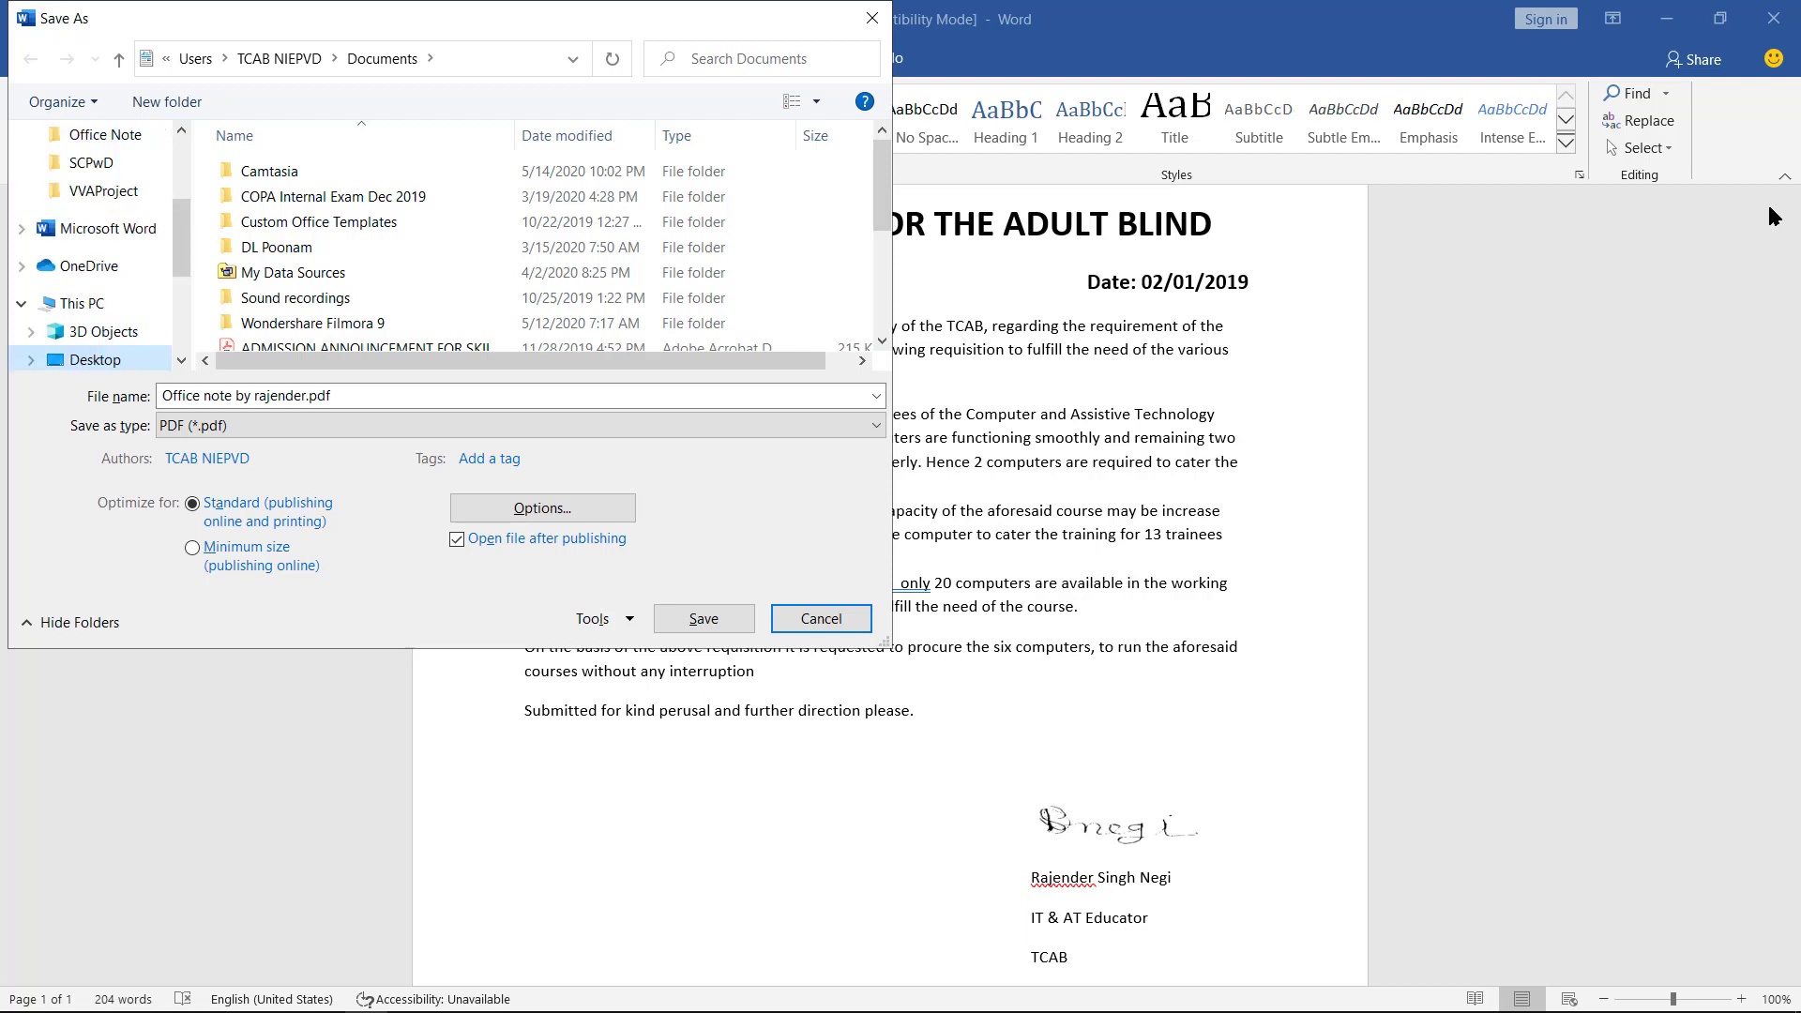
key("Down")
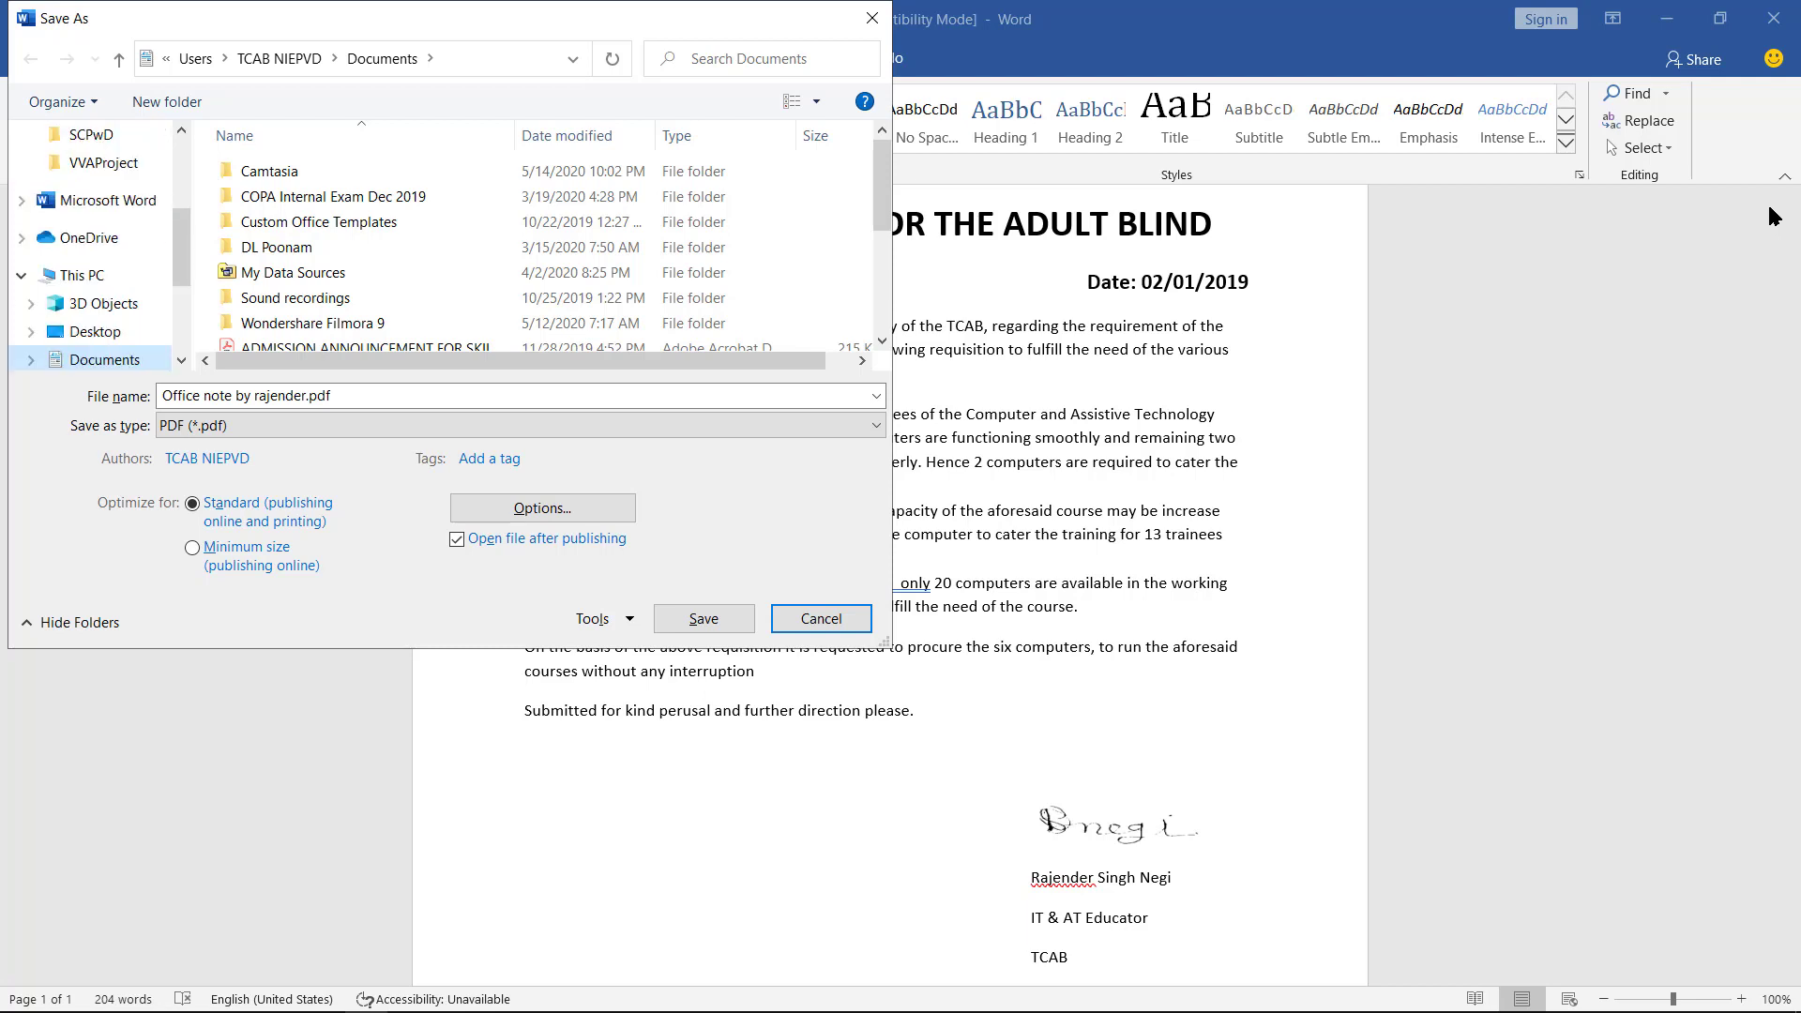
key("Return")
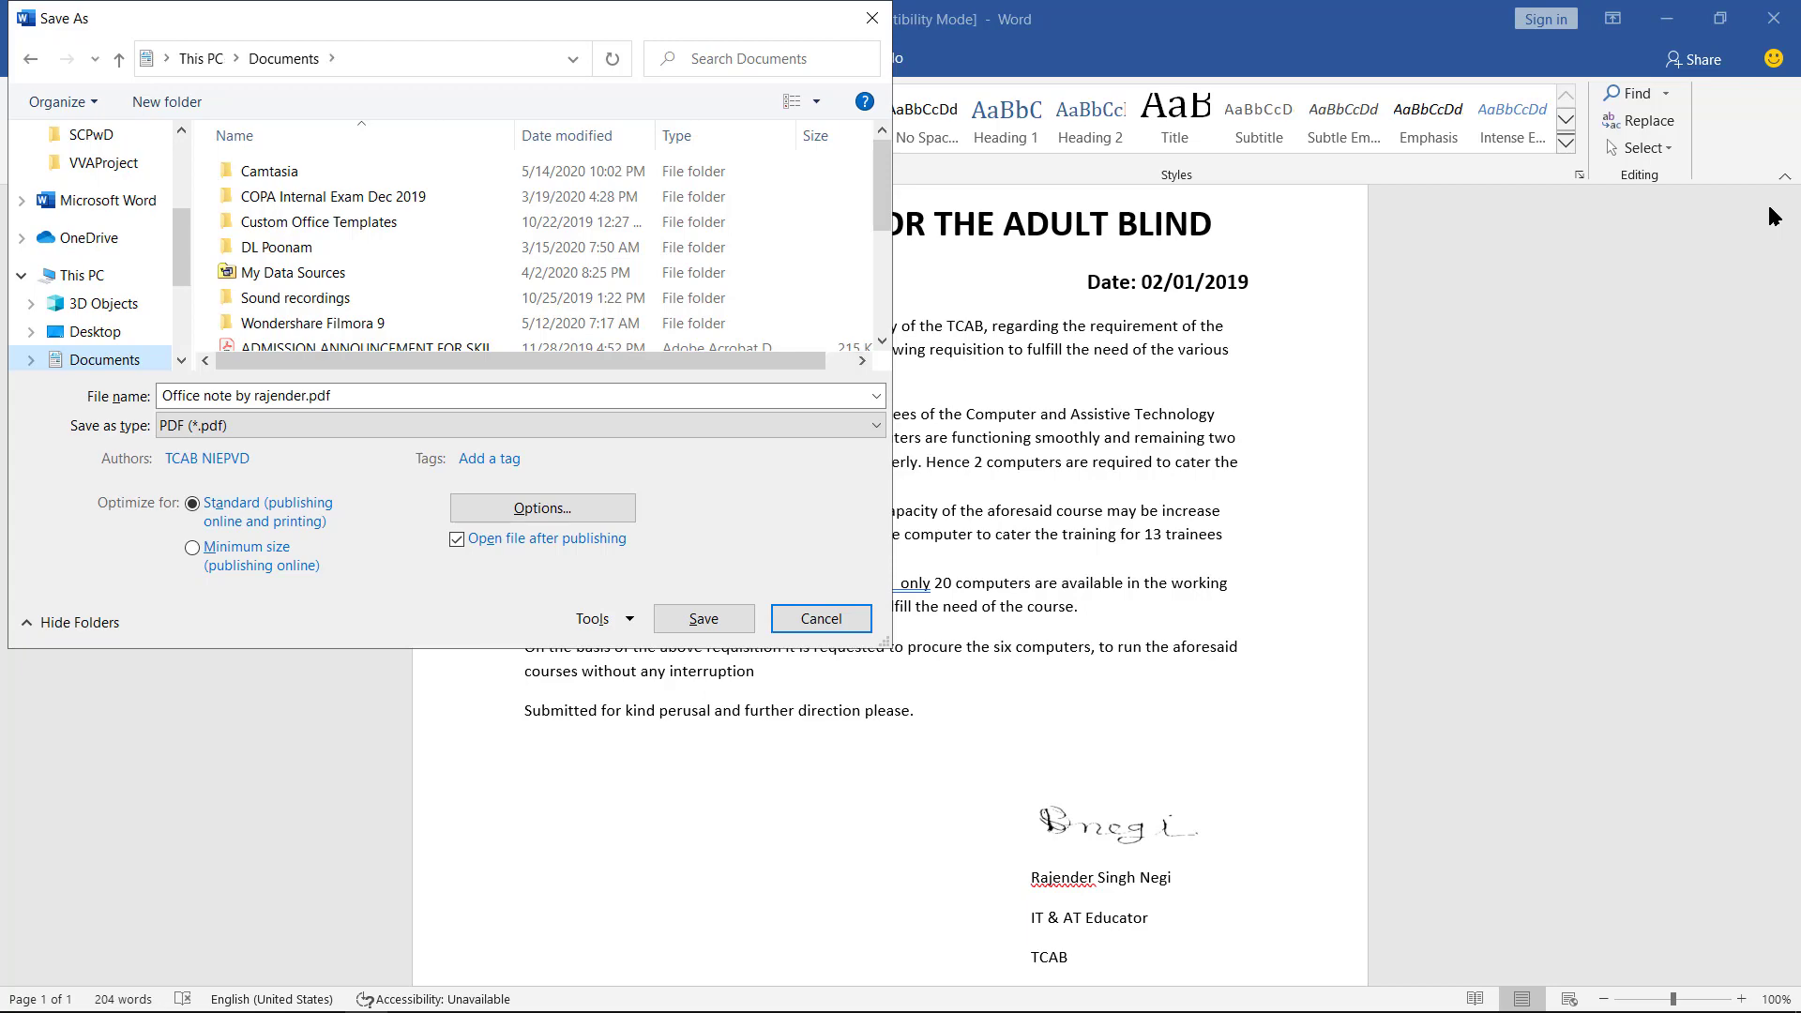
key("Return")
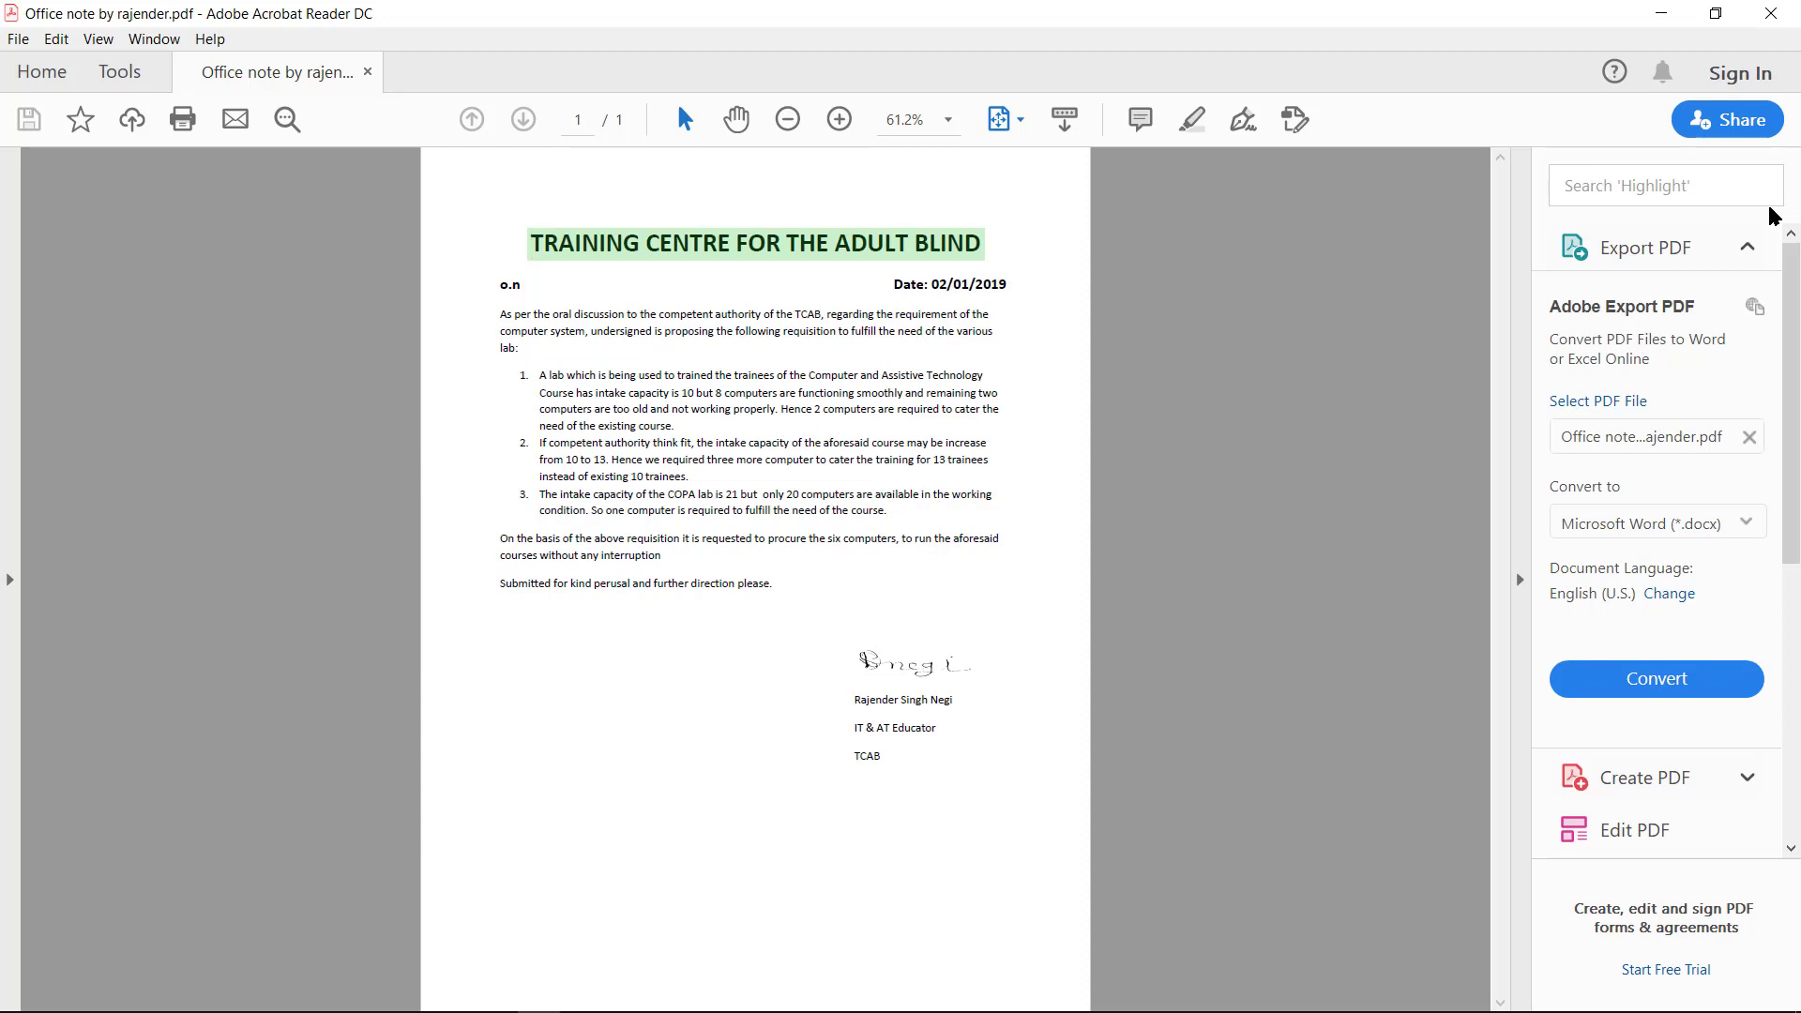
Step: Read the exported office note PDF line by line with the screen reader, from the heading through the numbered list and signature picture to the signer's details
key("Down")
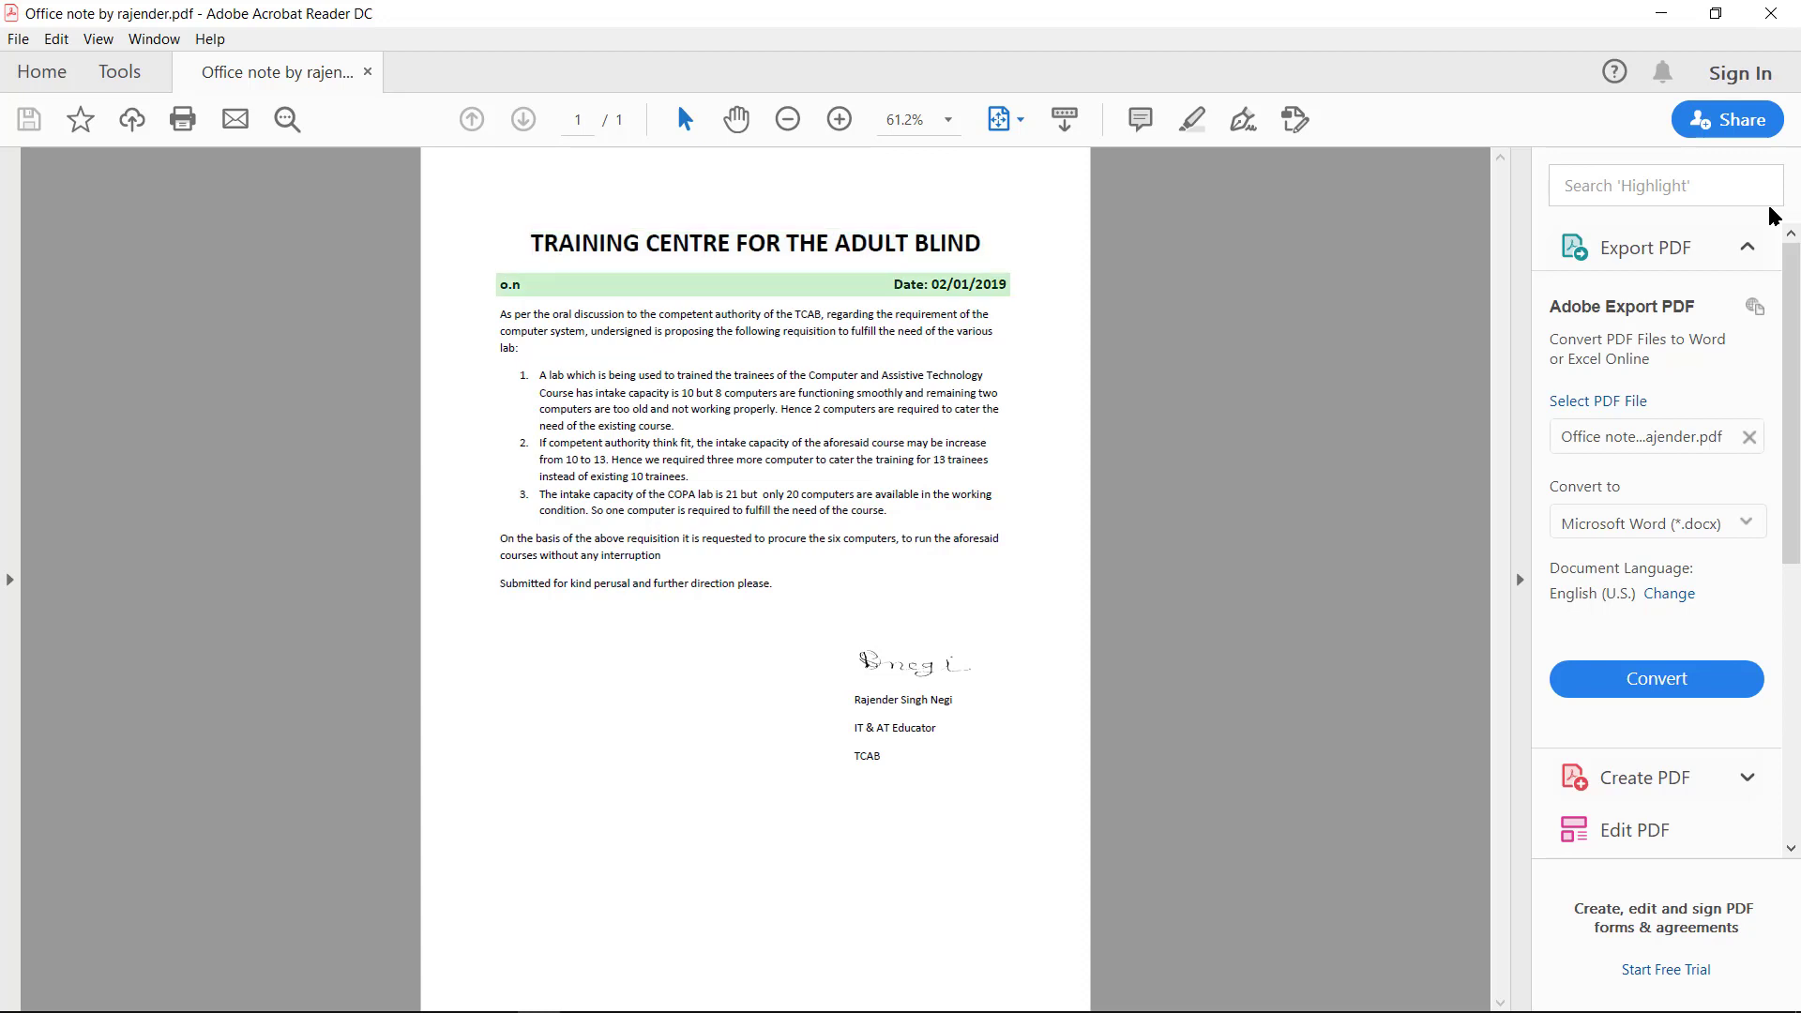
key("Down")
key("Down")
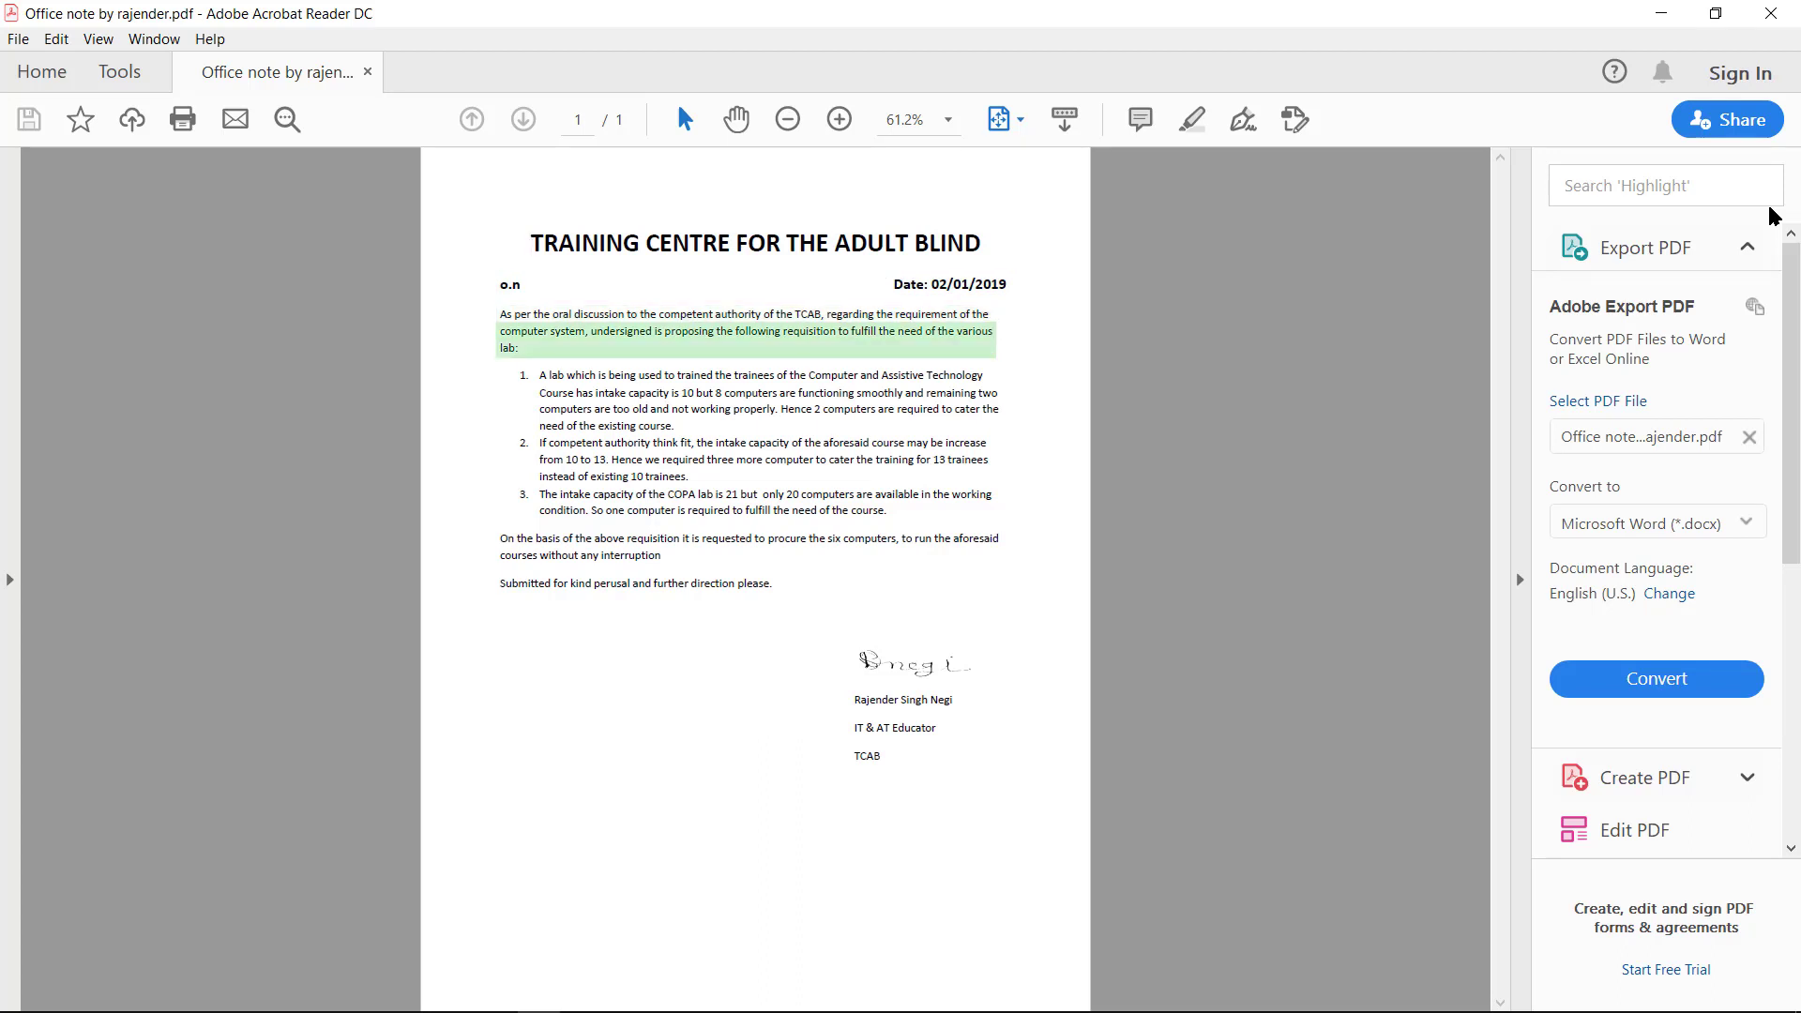
key("Down")
key("Down")
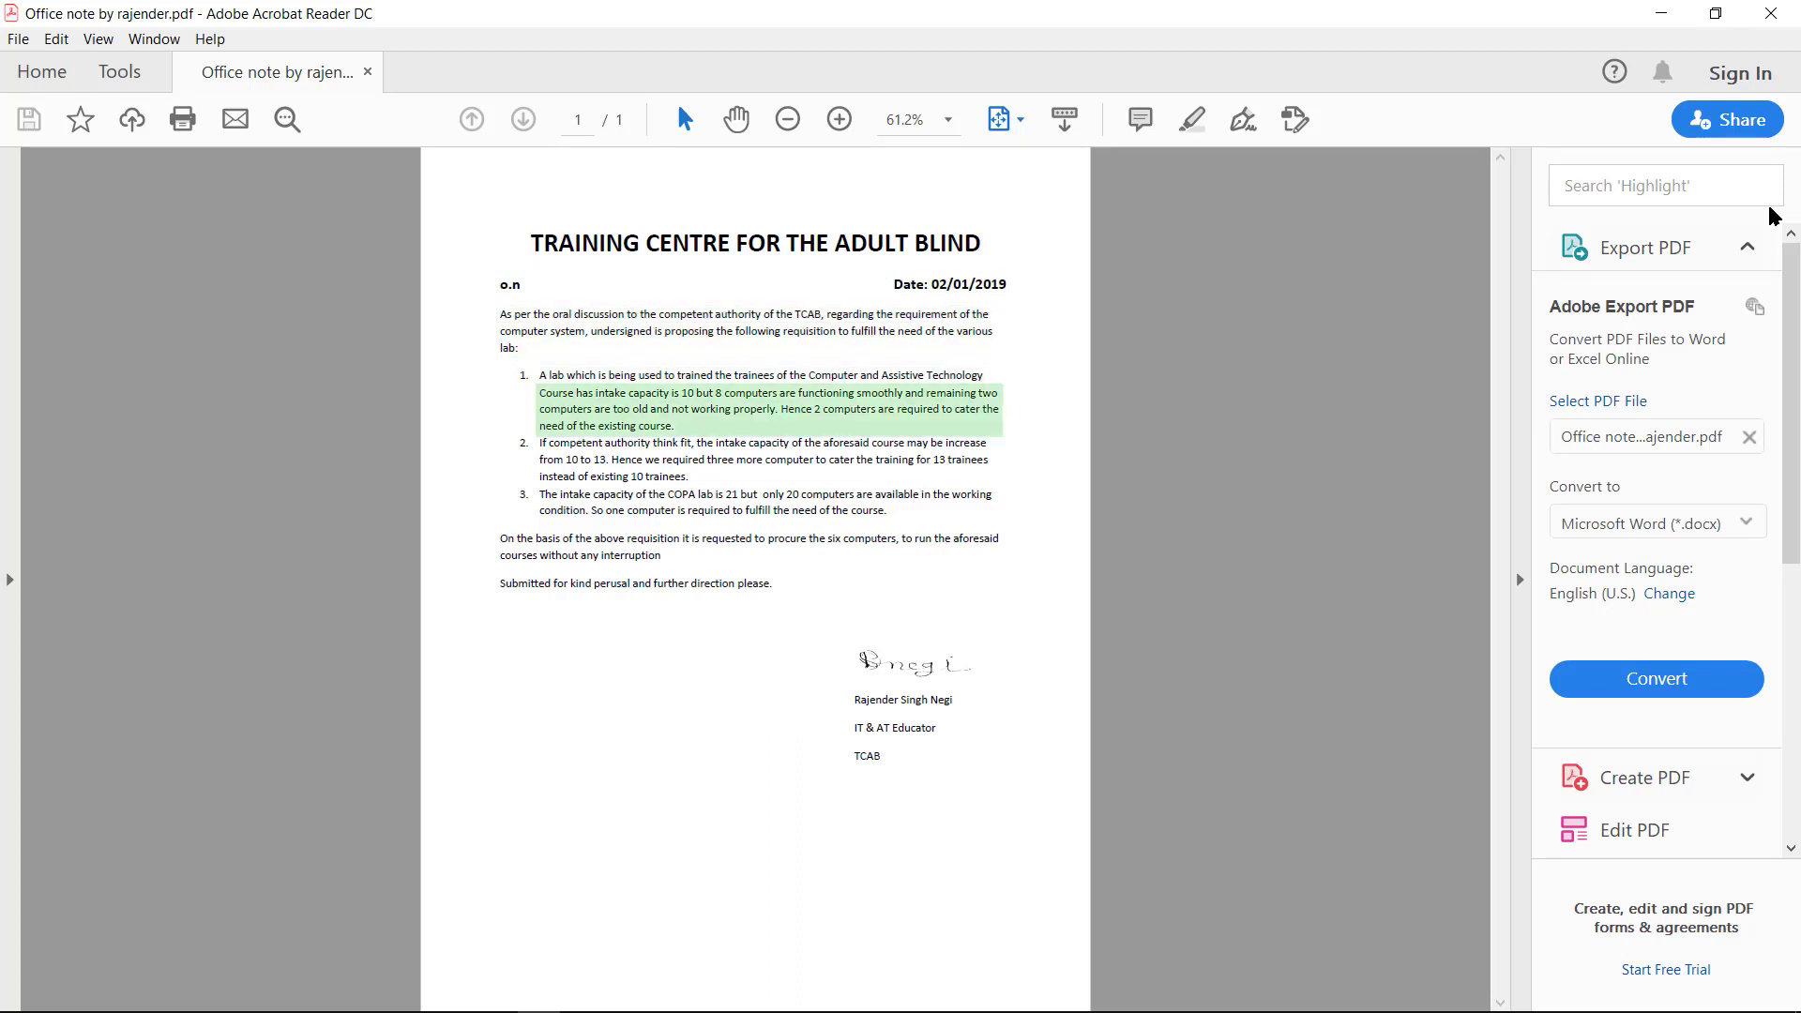
key("Down")
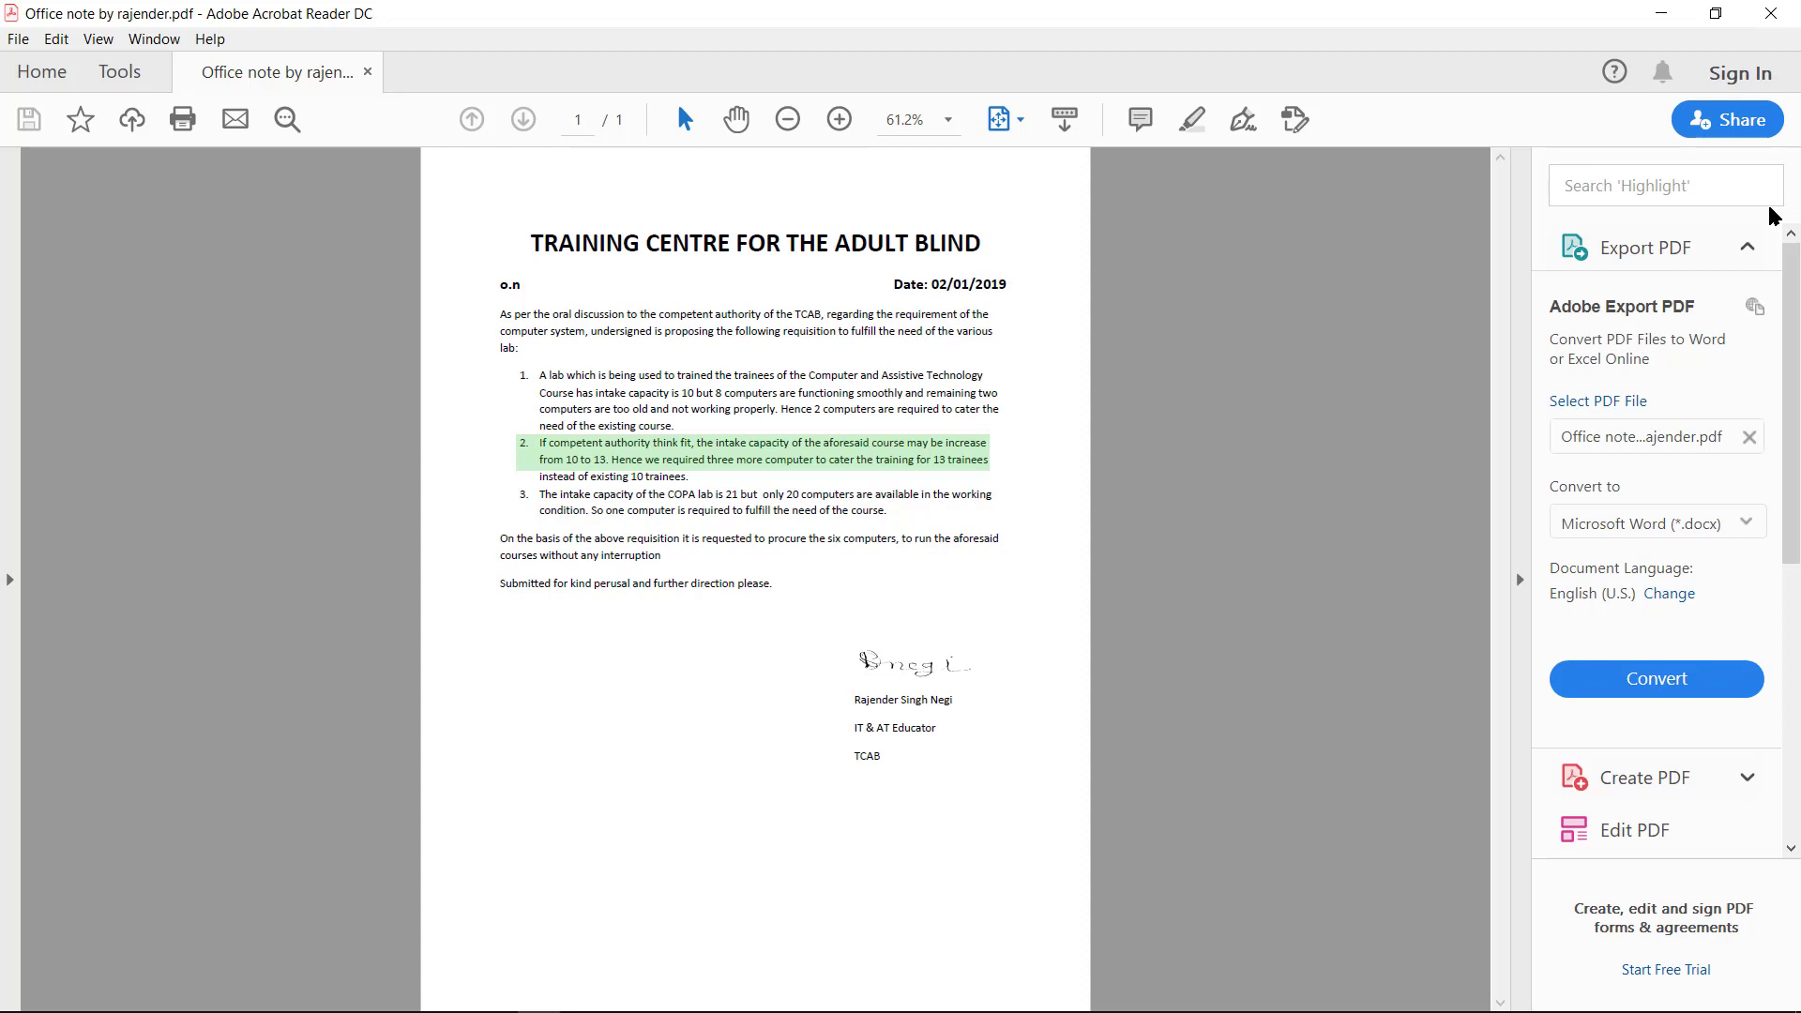
key("Down")
key("Down")
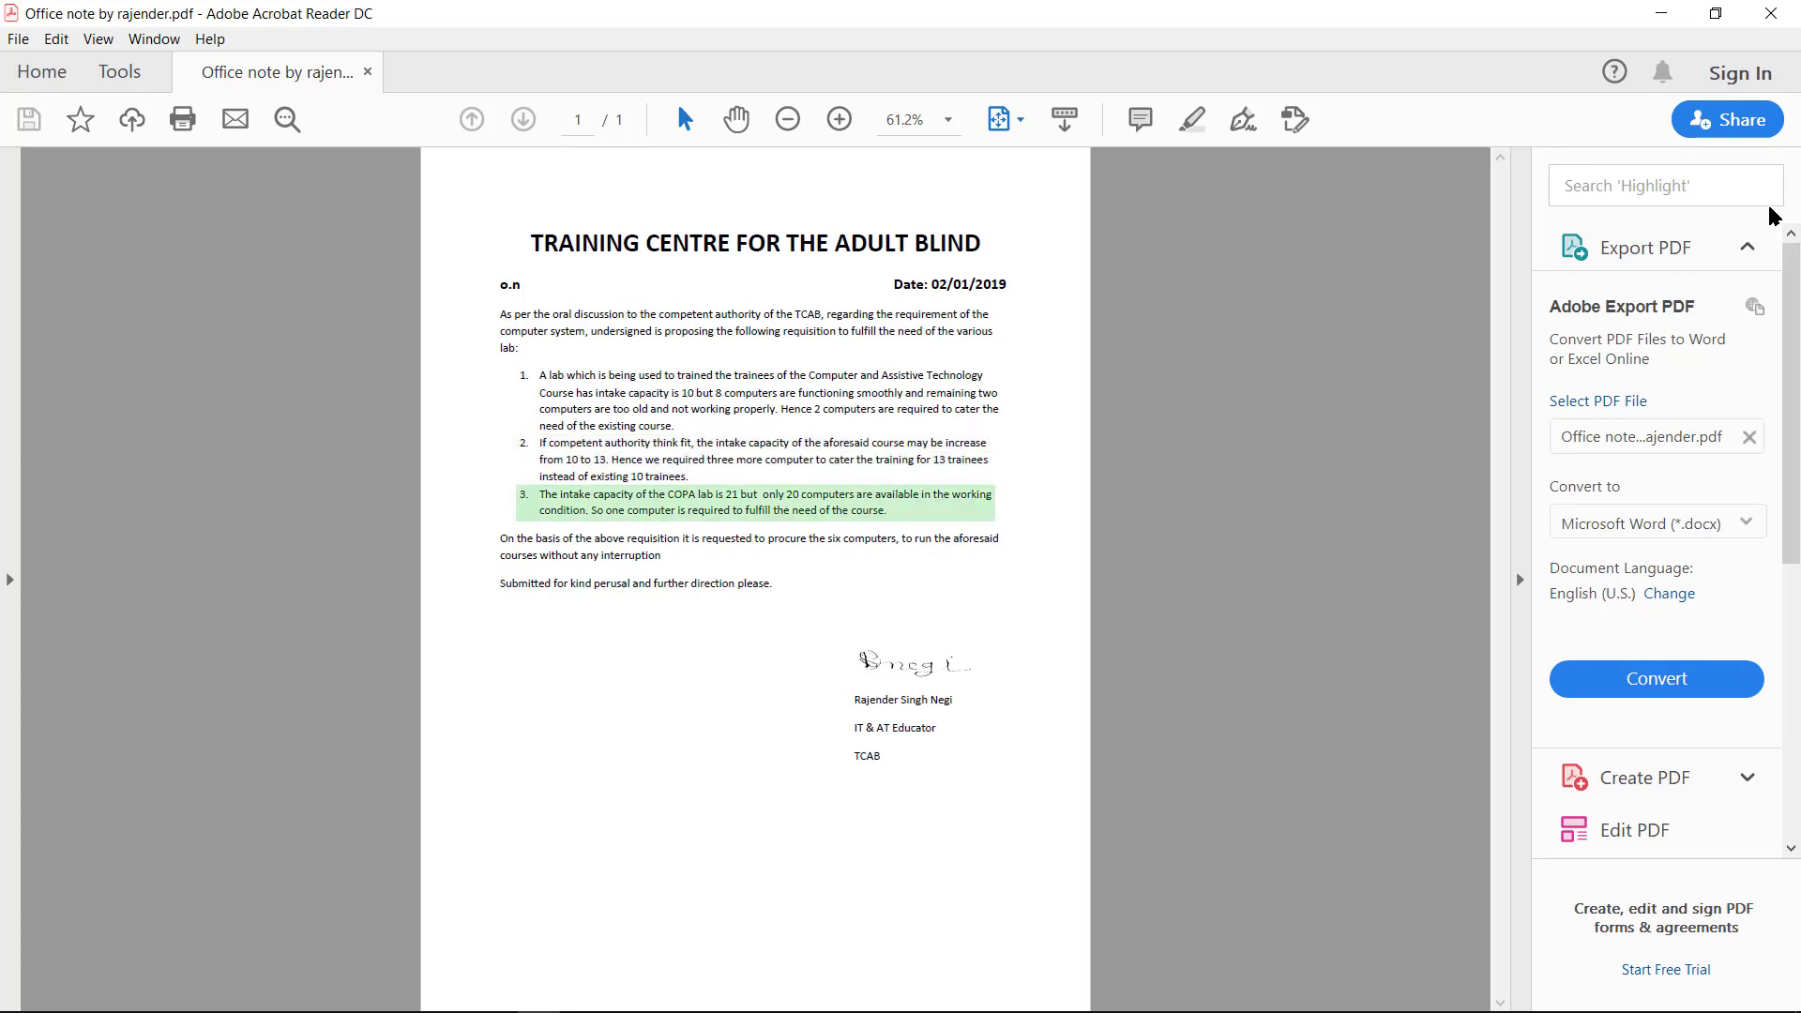
key("Down")
key("Down")
key("Down")
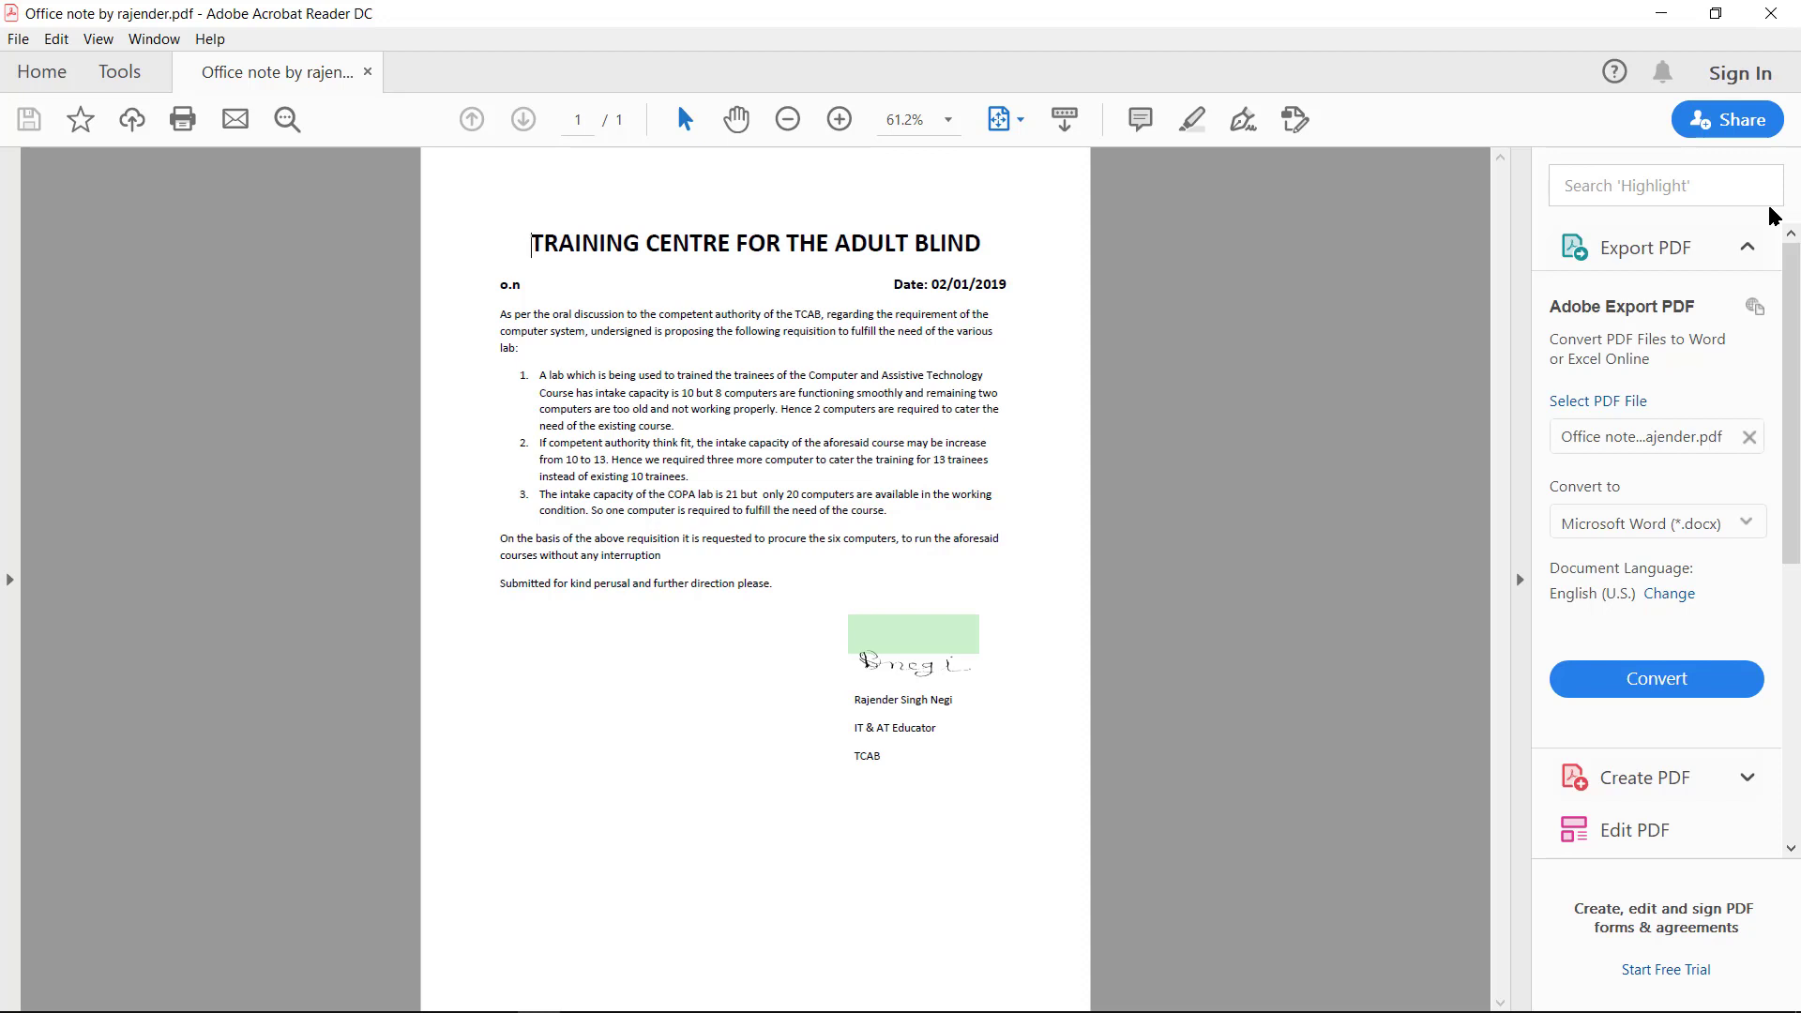
key("Down")
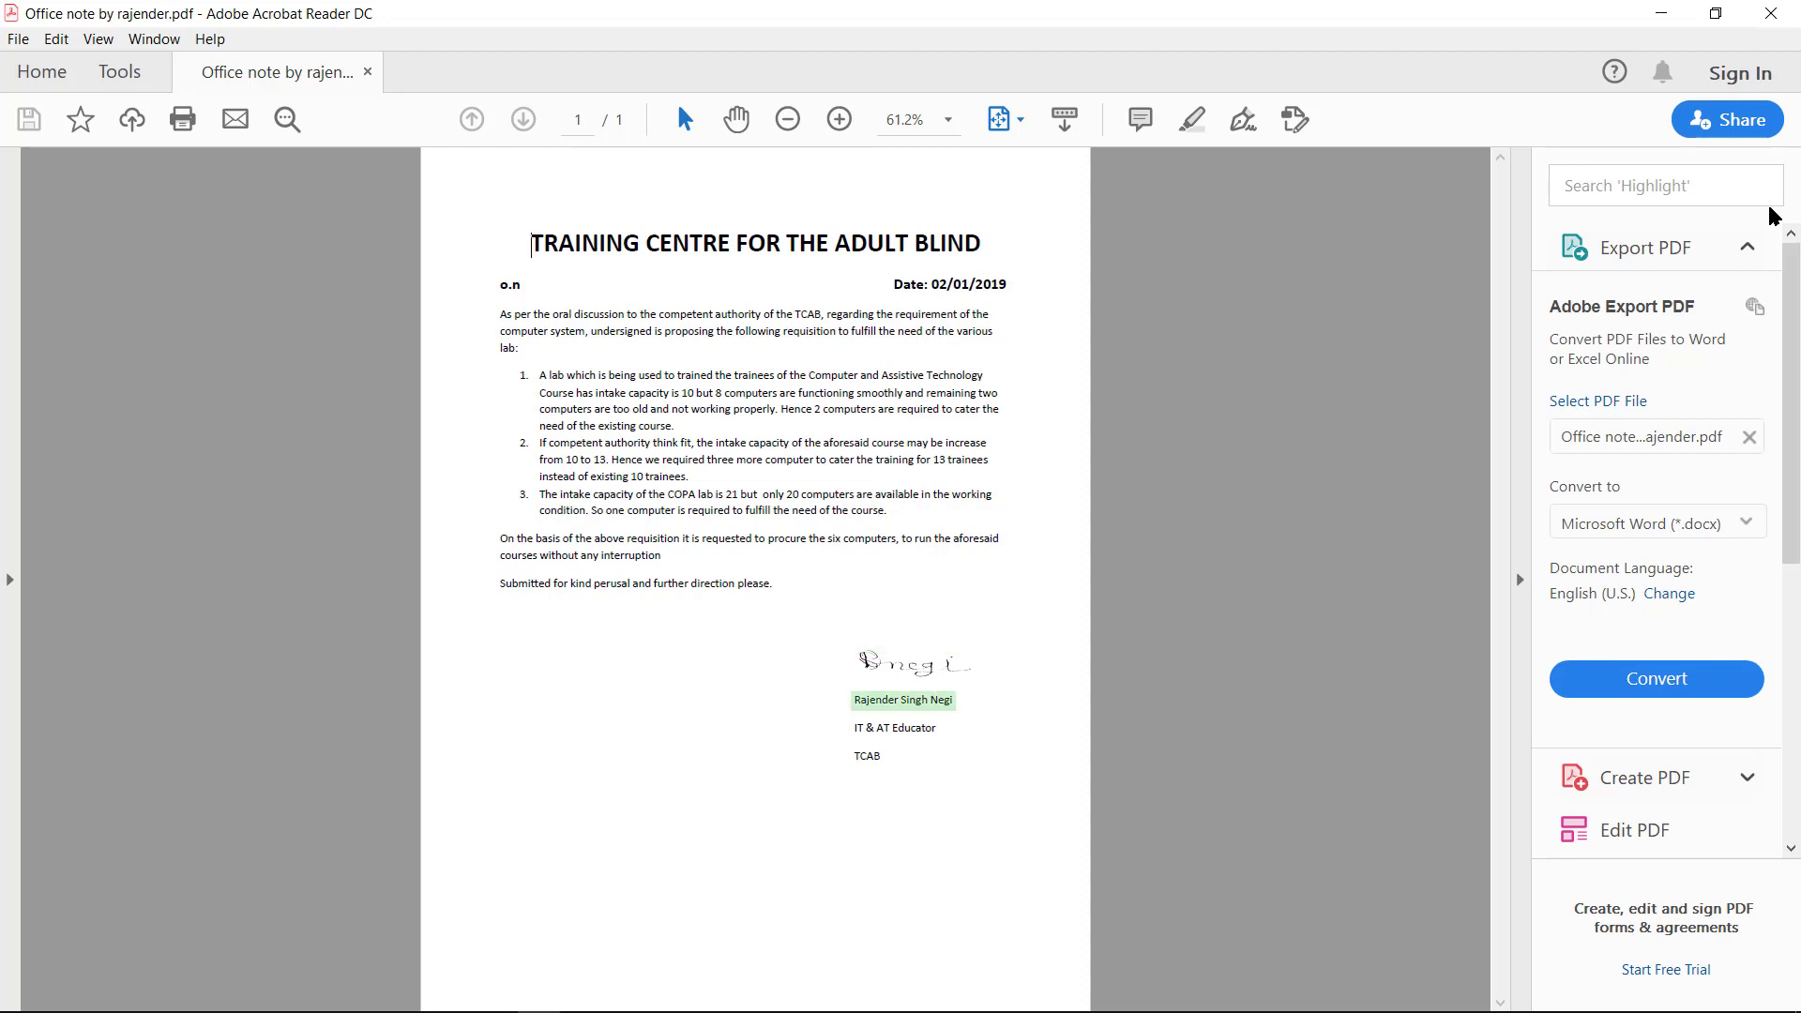
key("Down")
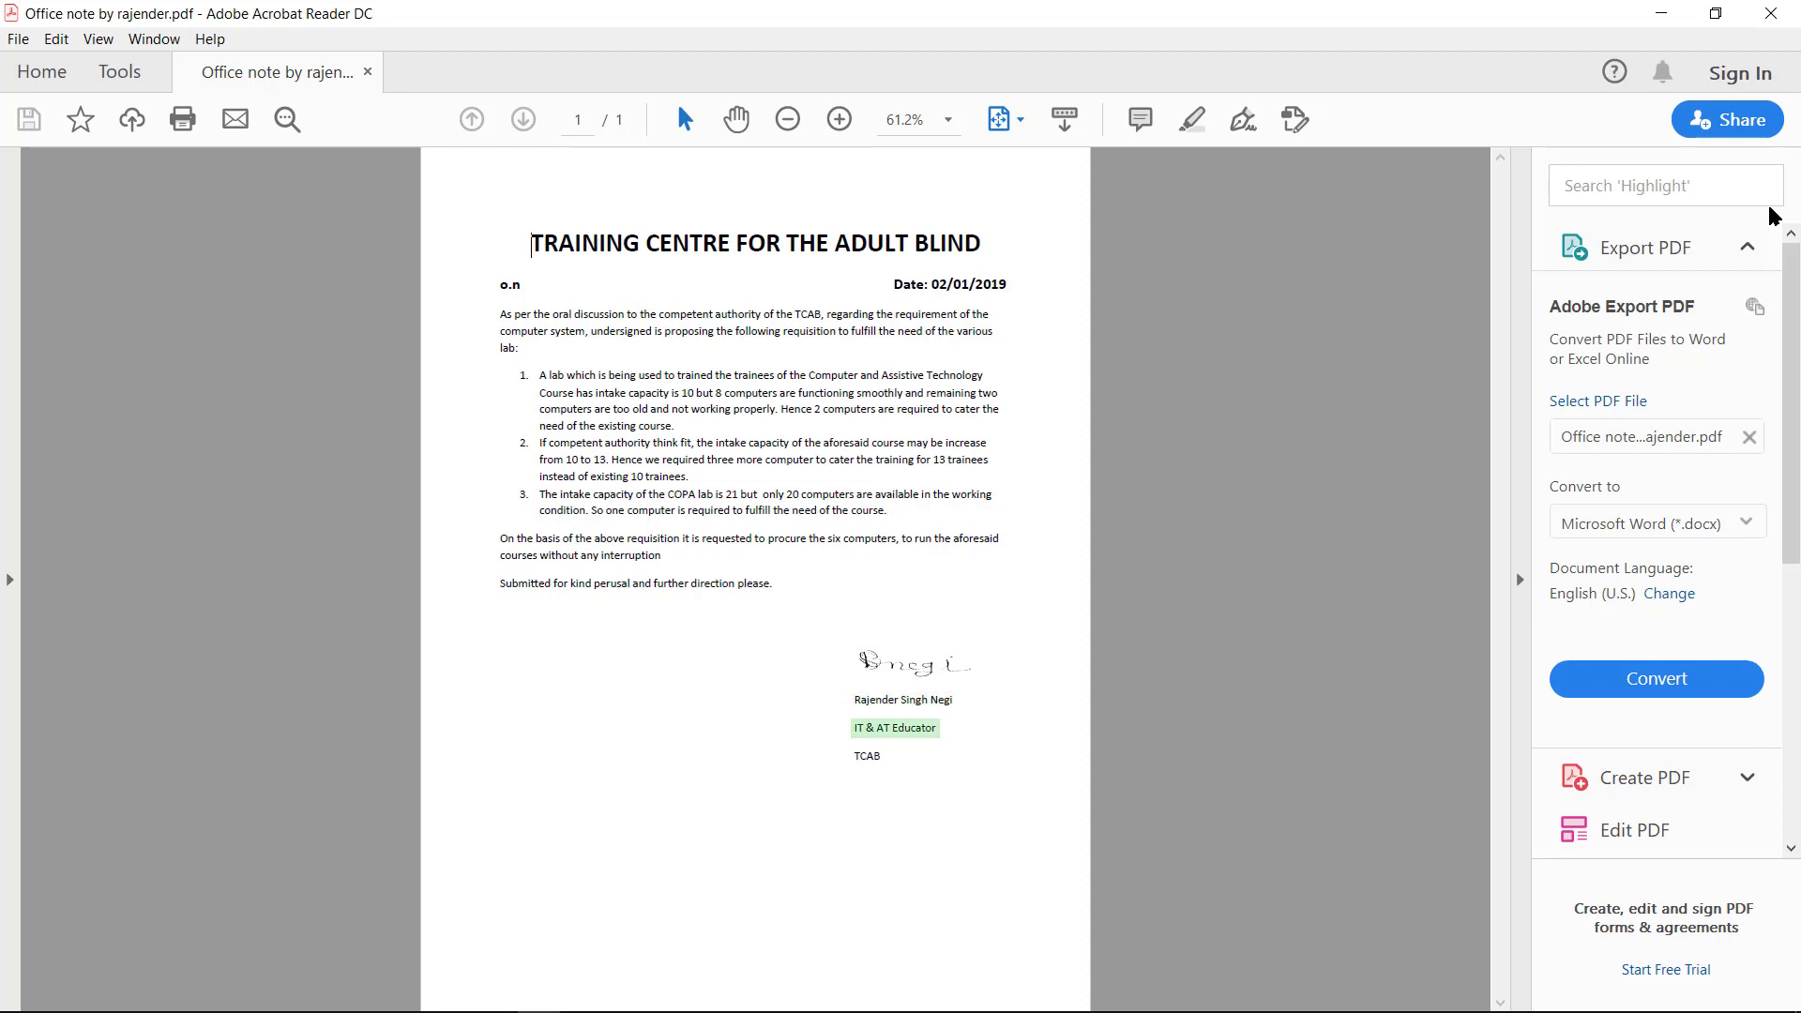
key("Down")
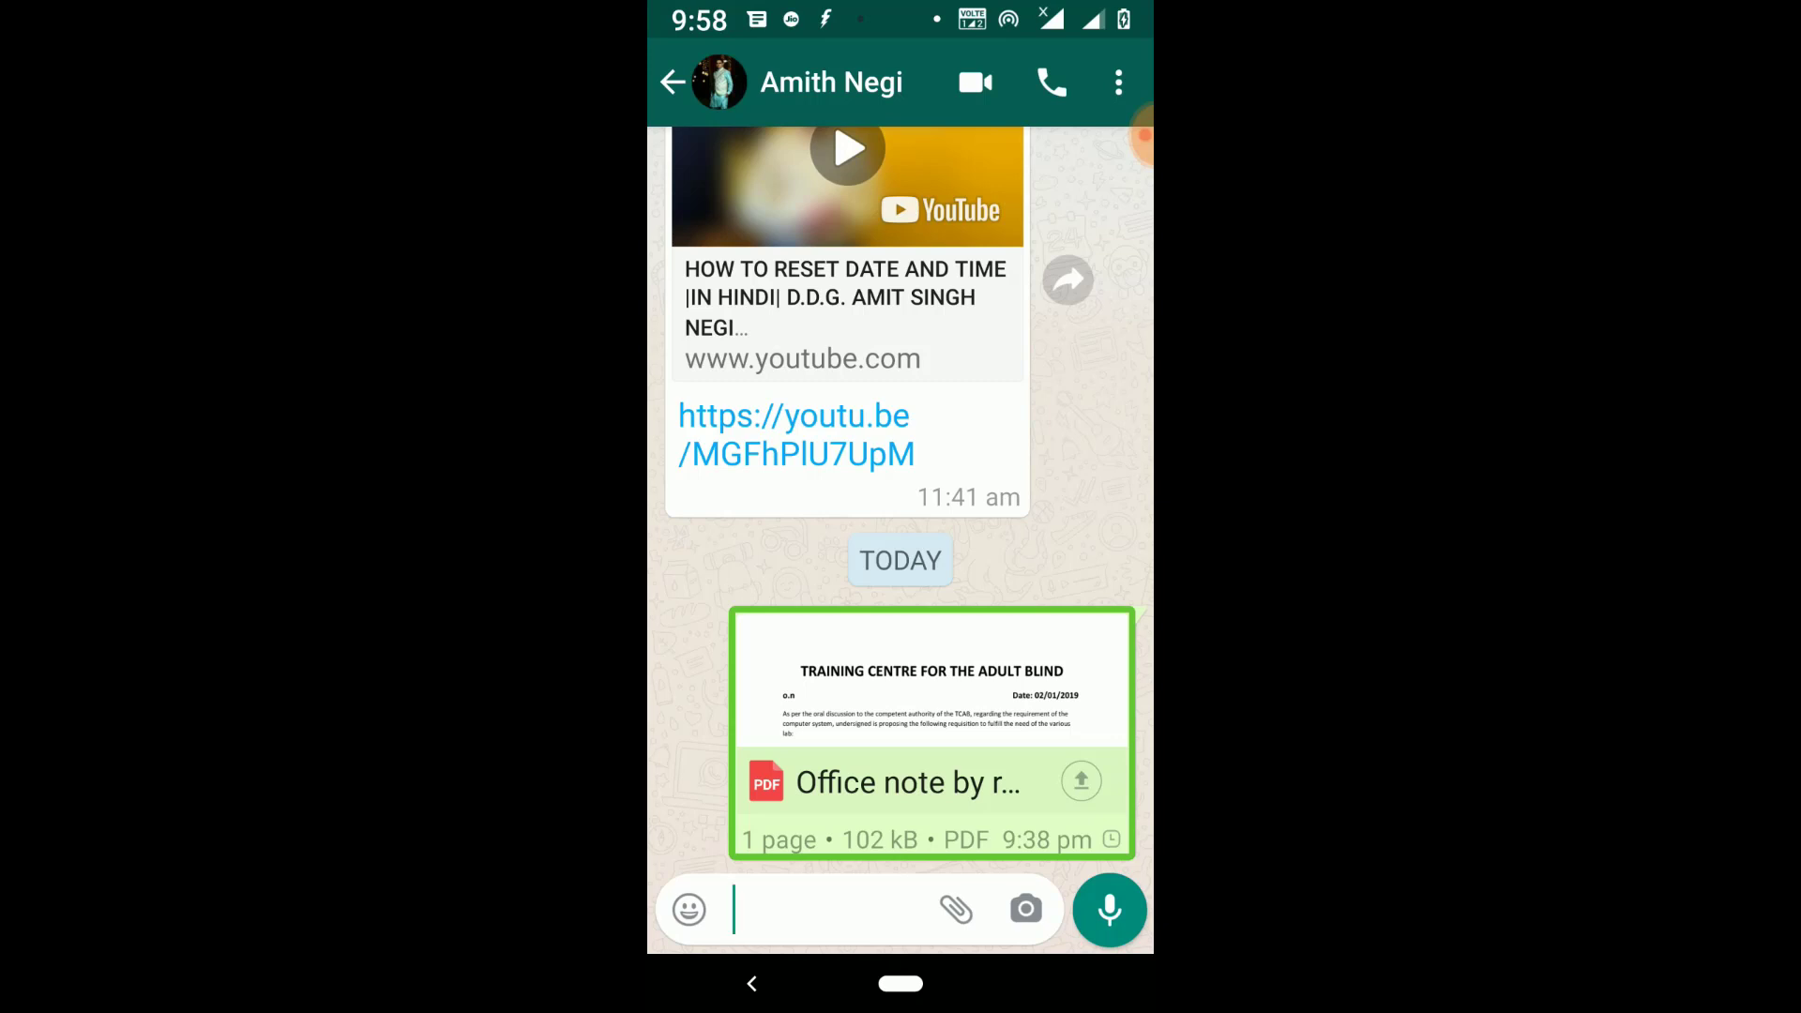
Step: Switch to the WhatsApp chat on the phone and open the shared office note PDF with Drive, just once
left_click(932, 734)
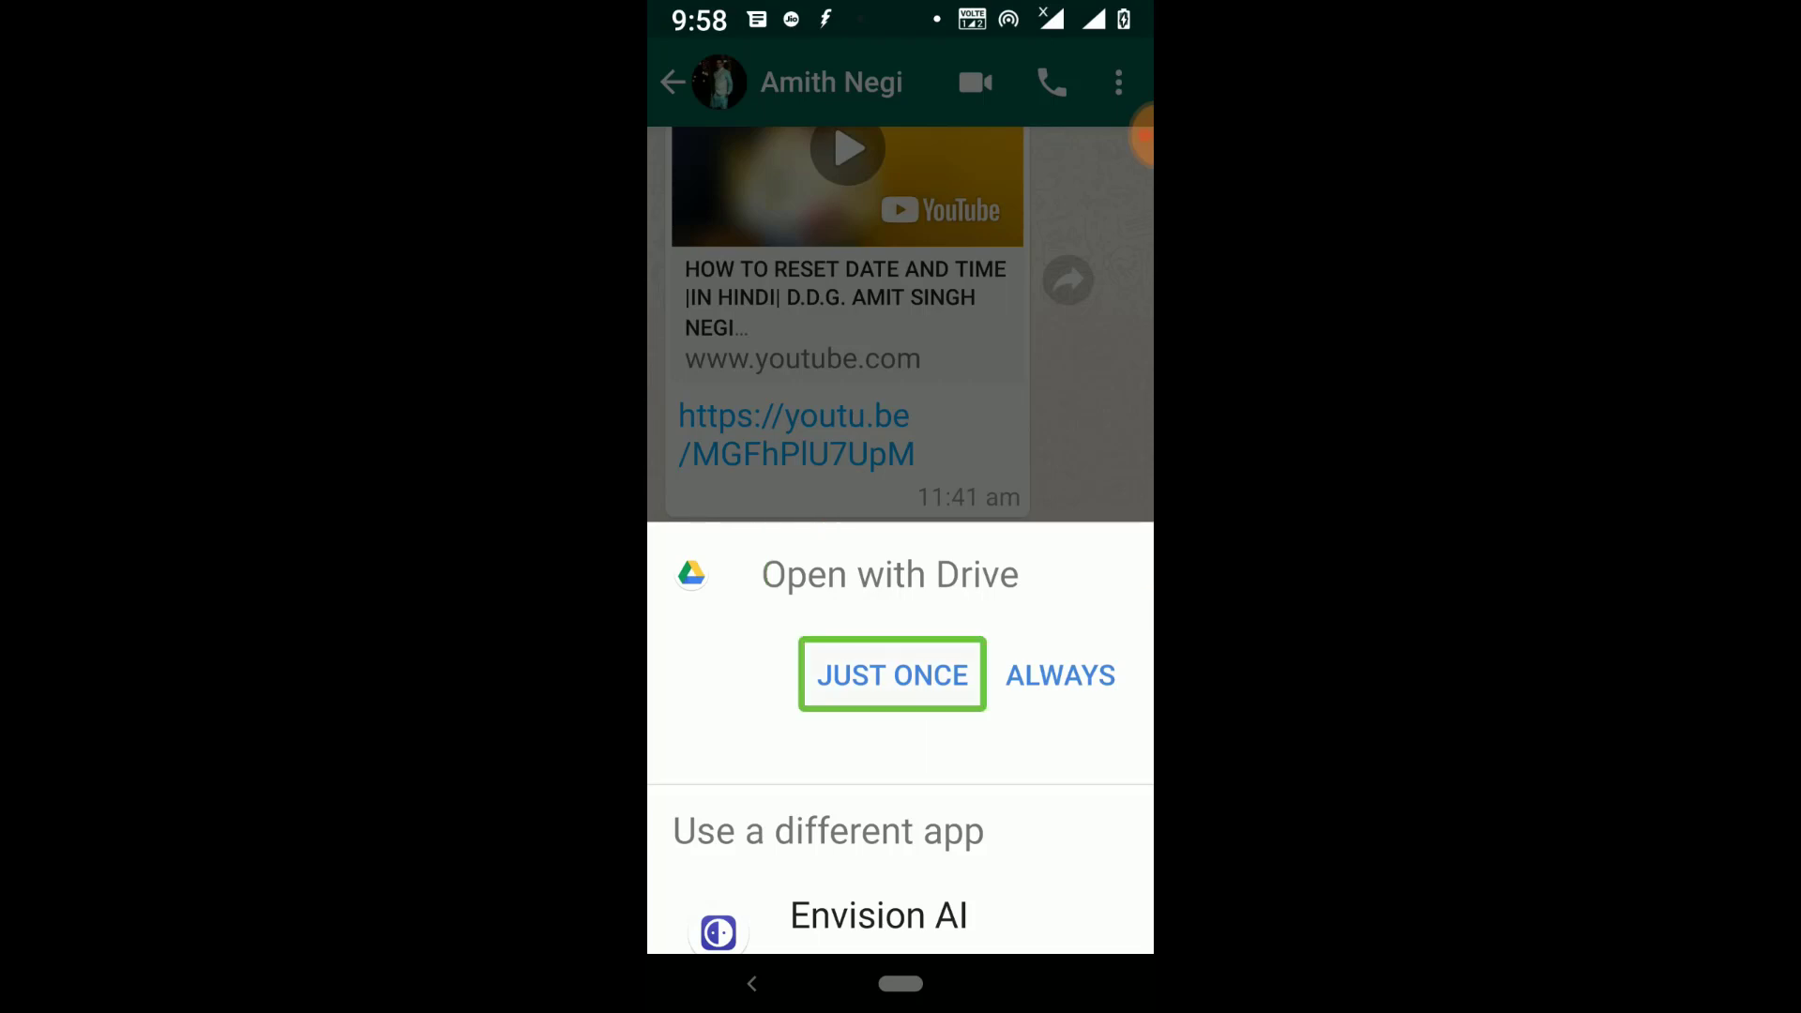
left_click(892, 675)
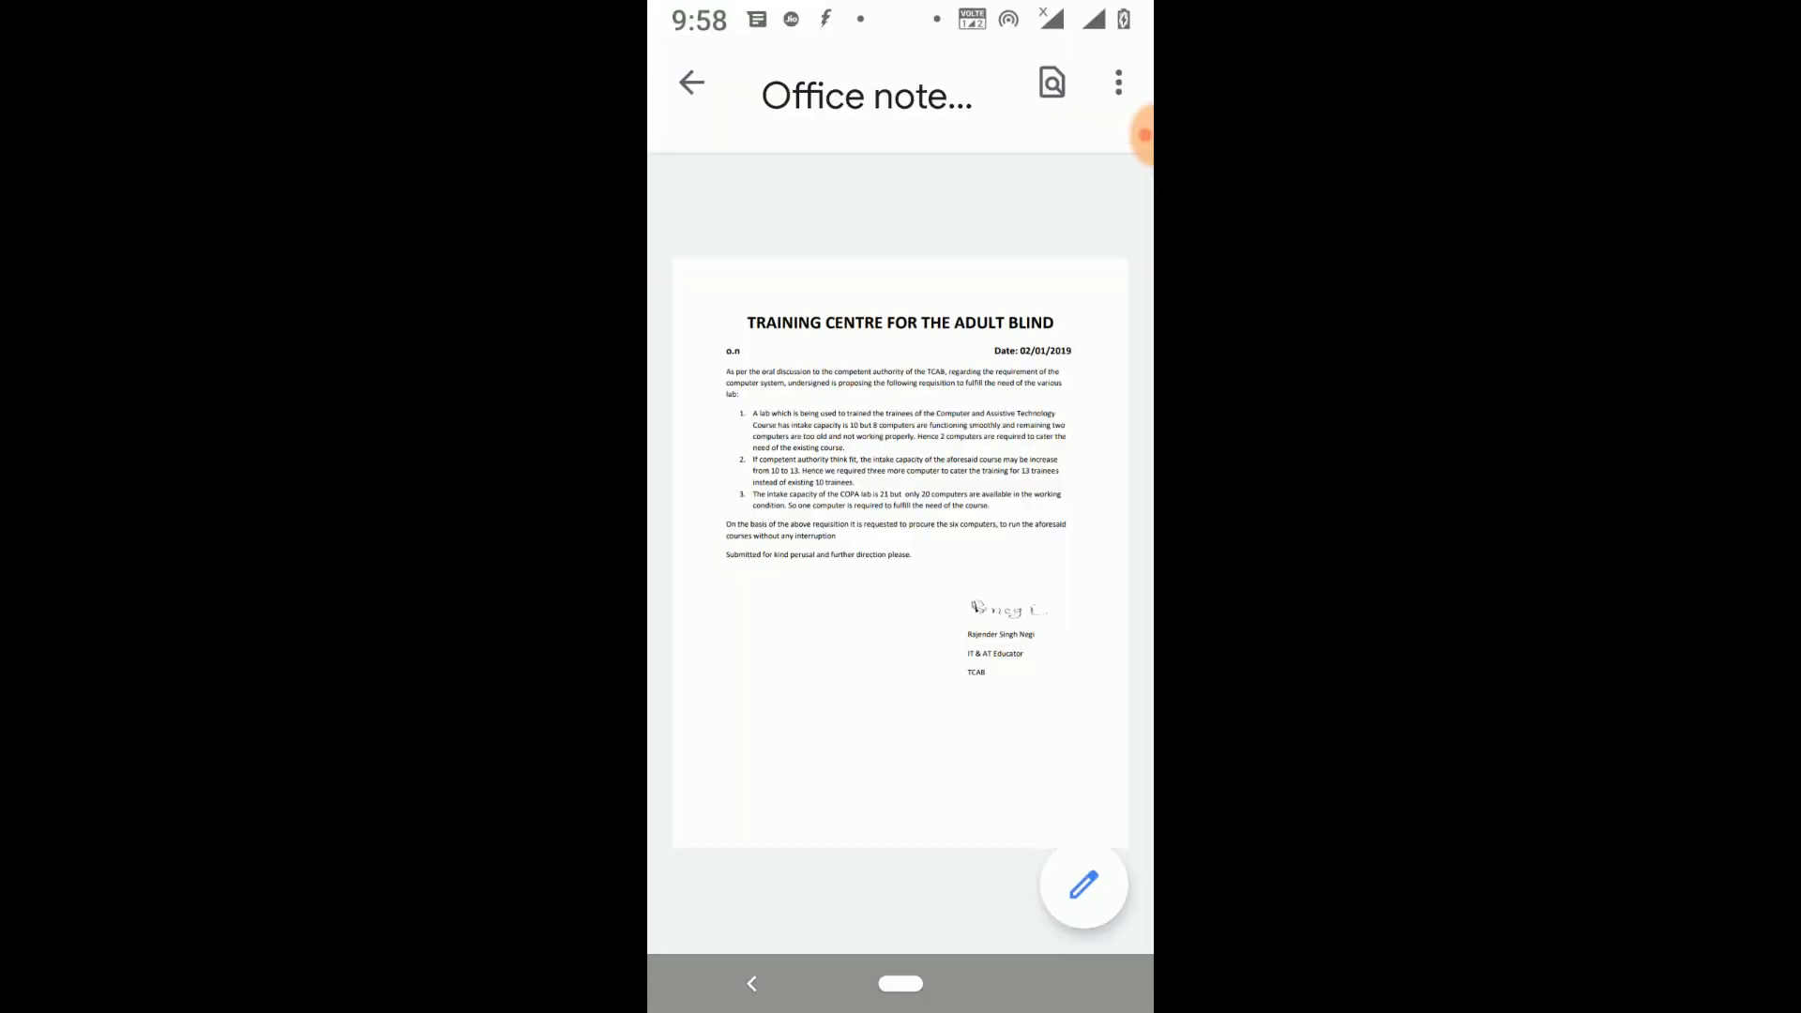